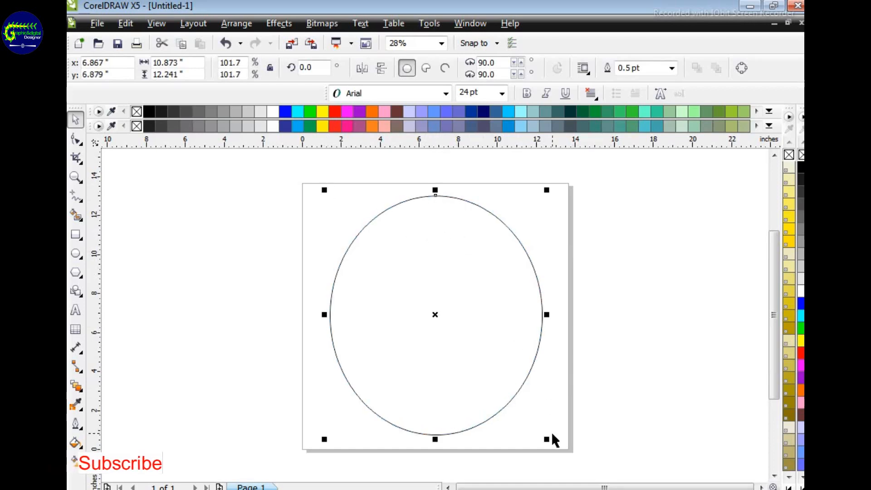
Step: Enlarge the ellipse to about 11.2 × 12.6 in with a dark navy fill, and add a concentric white copy about 10.5 × 11.9 in
left_click_drag(548, 439, 554, 447)
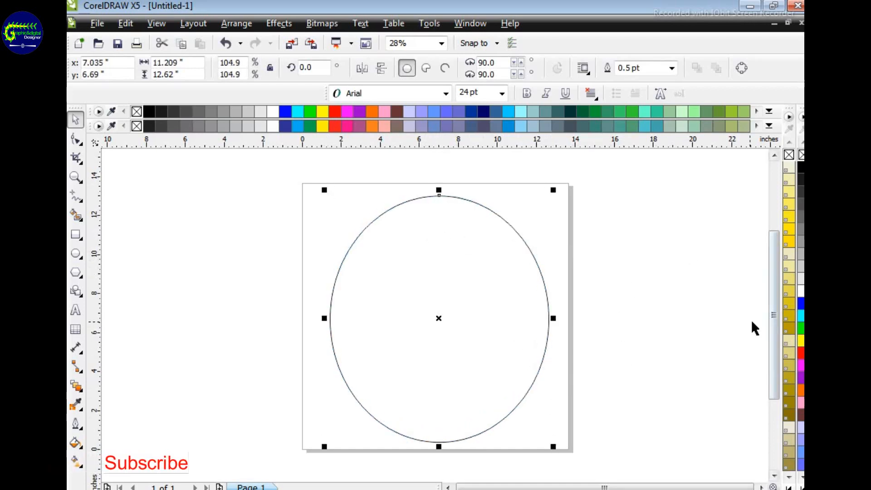
left_click(483, 111)
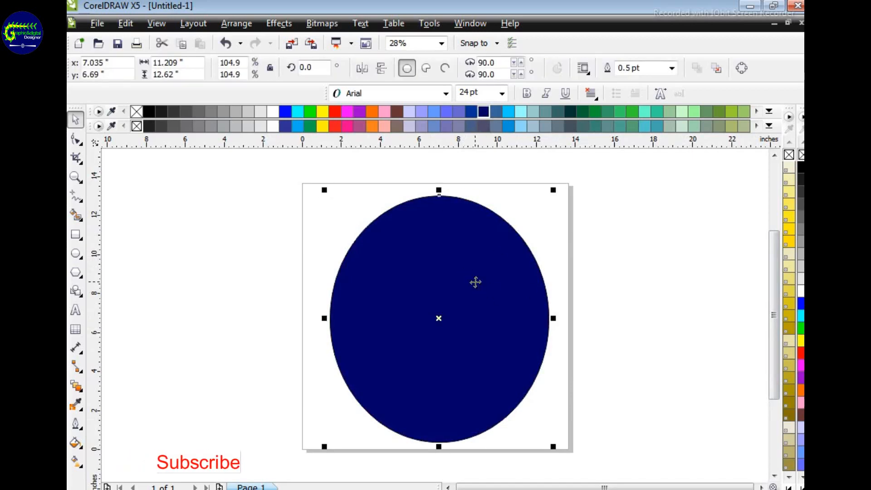
left_click_drag(324, 190, 328, 196)
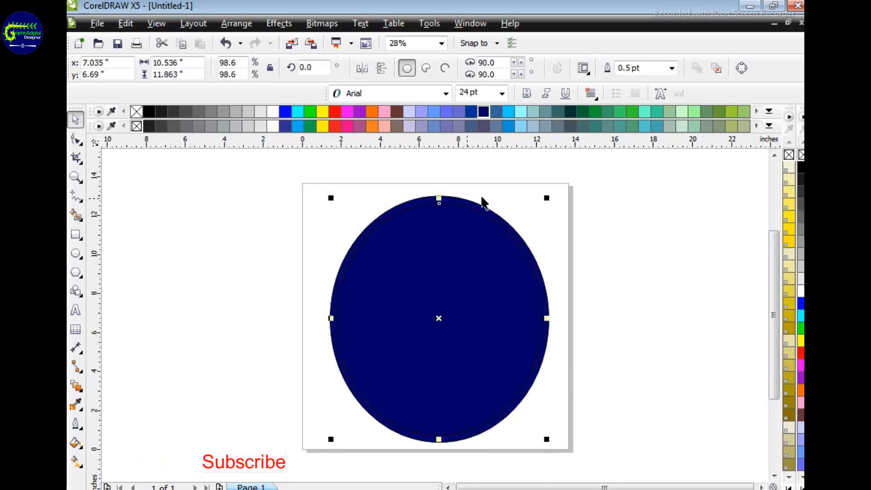
left_click(274, 126)
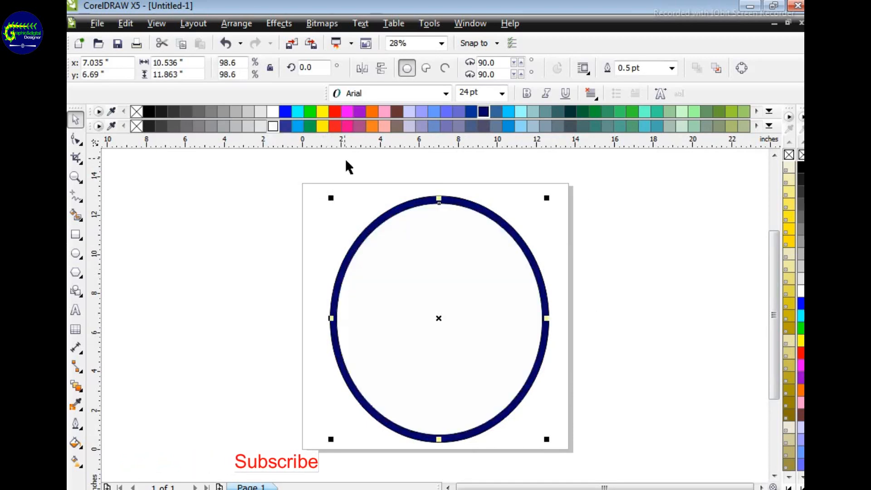
Step: Add two smaller concentric ellipse copies: blue at about 10.2 × 11.5 in and orange without outline at about 7.4 × 8.3 in
left_click_drag(332, 198, 336, 202)
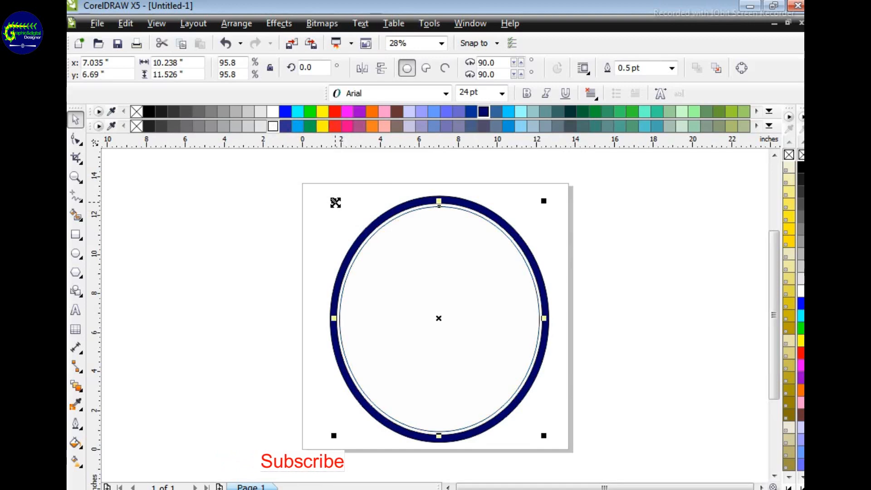
left_click(801, 303)
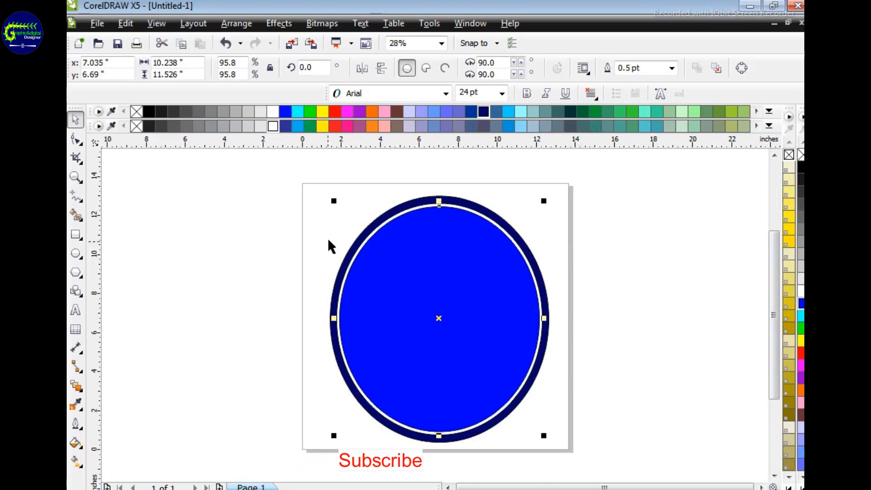
left_click_drag(334, 201, 350, 232)
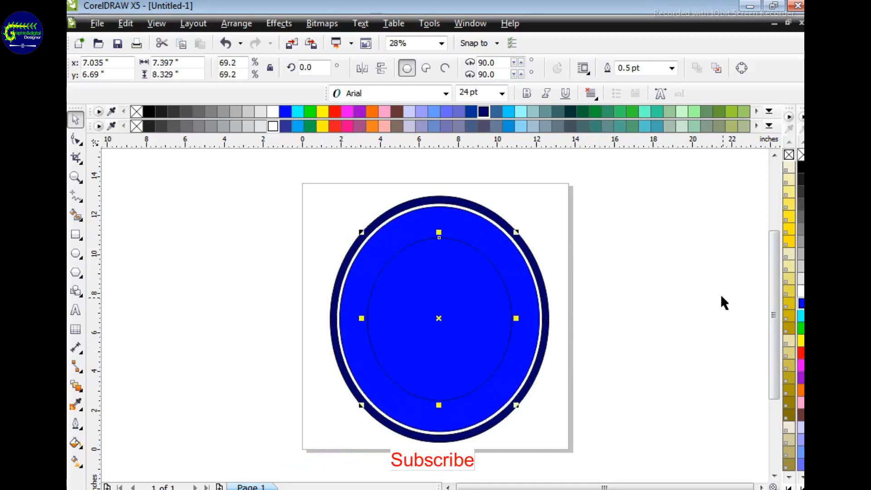
left_click(371, 127)
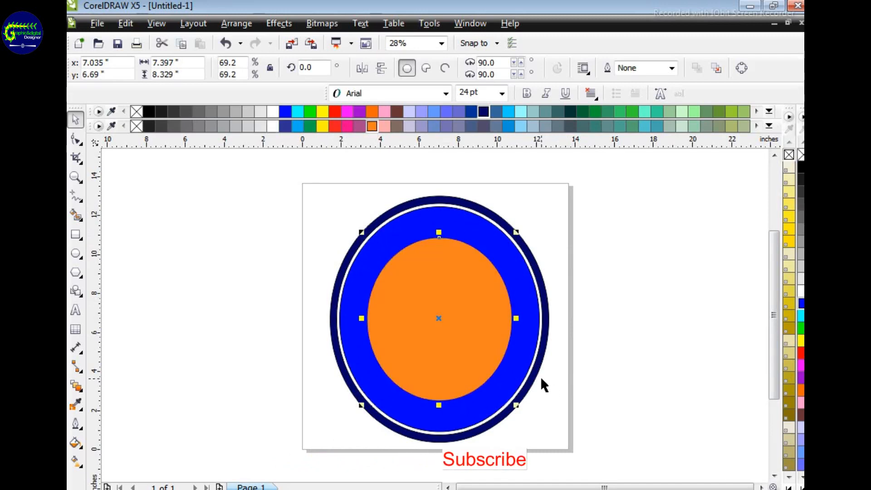
Step: Add a light grey copy of the orange ellipse, about 6.9 × 7.8 in, and align it to the orange ellipse's centre
left_click_drag(362, 233, 371, 243)
left_click(249, 111)
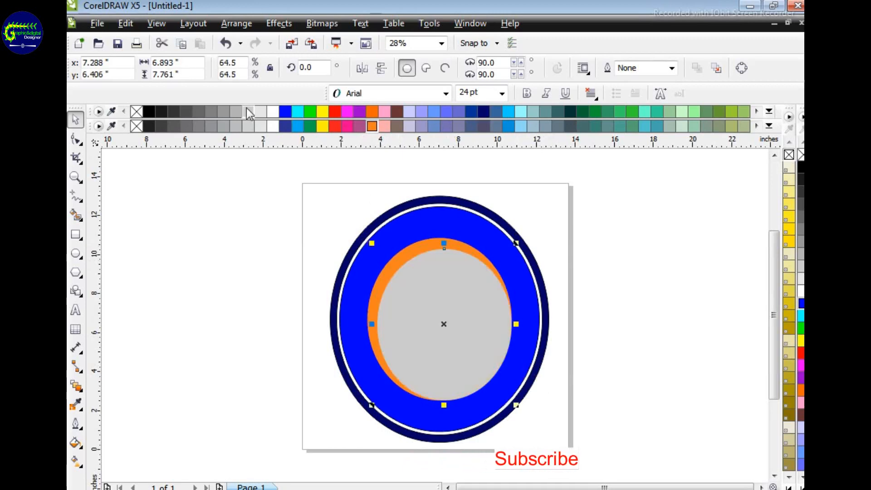
left_click_drag(473, 335, 251, 306)
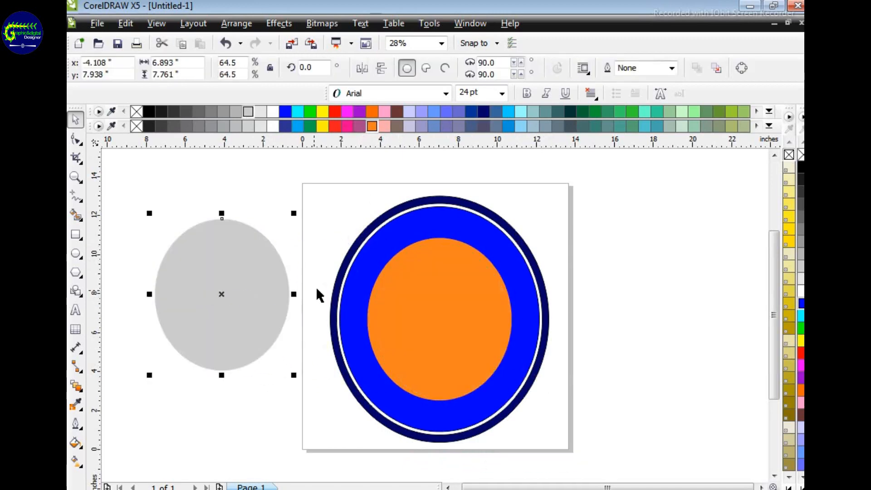
left_click_drag(317, 204, 550, 437)
key("c")
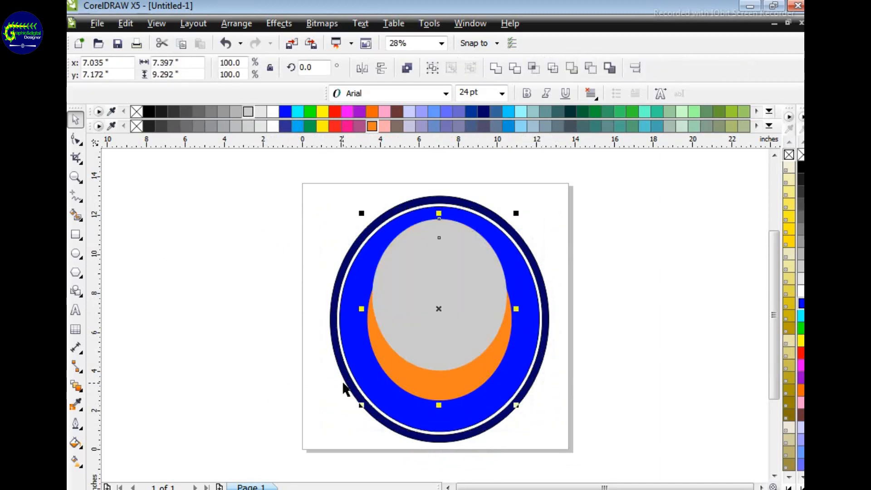
key("e")
left_click(456, 313)
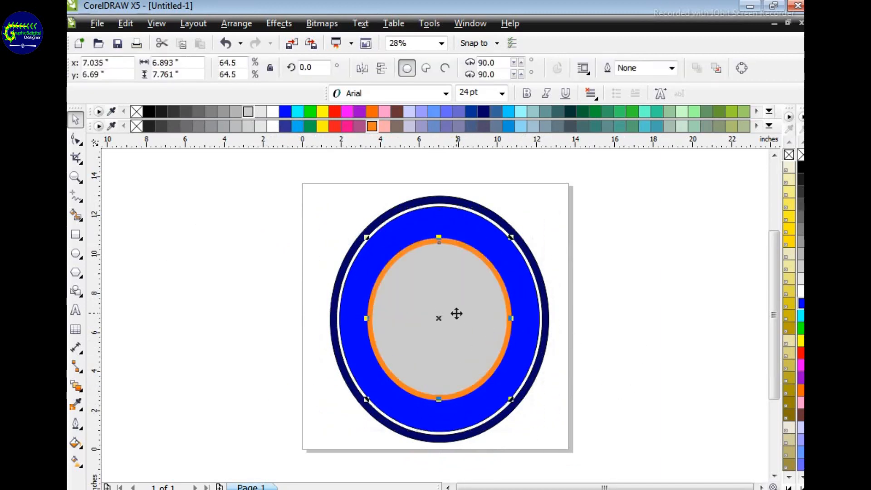
Step: Add a concentric golden-yellow copy of the grey ellipse, about 6.6 × 7.4 in
mouse_move(367, 238)
left_mouse_down()
mouse_move(374, 247)
mouse_move(360, 245)
left_mouse_up()
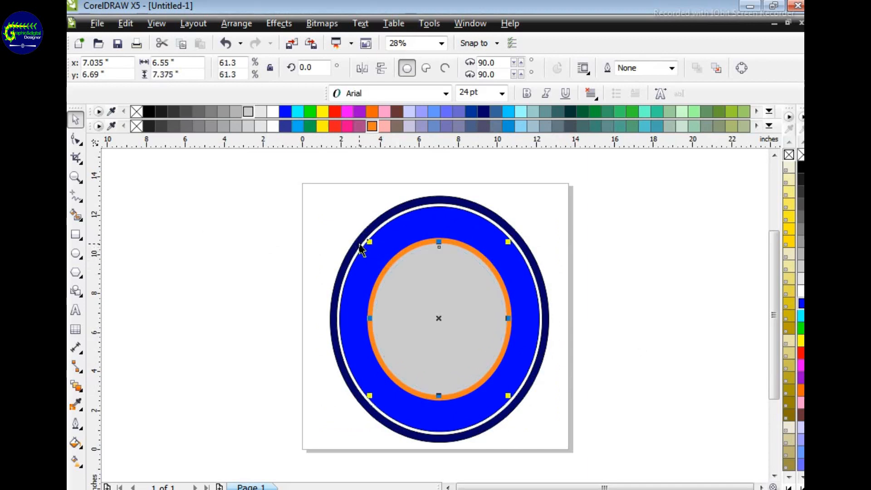
left_click(788, 243)
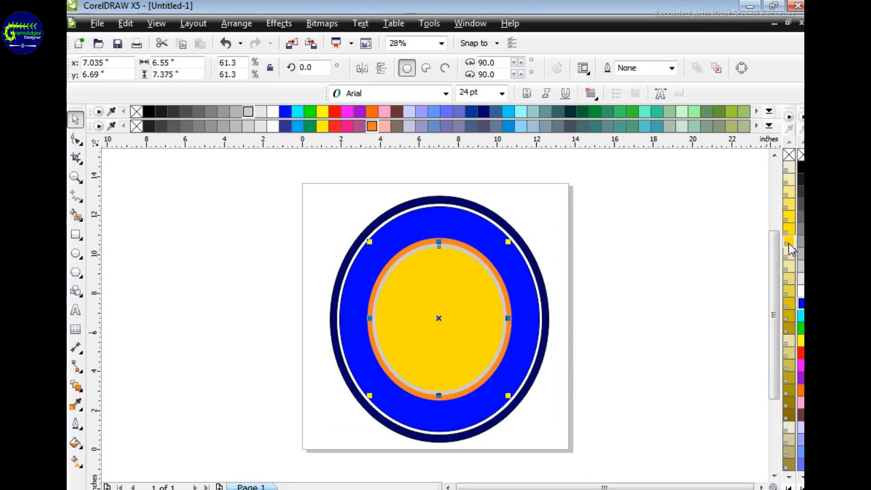
left_click(671, 290)
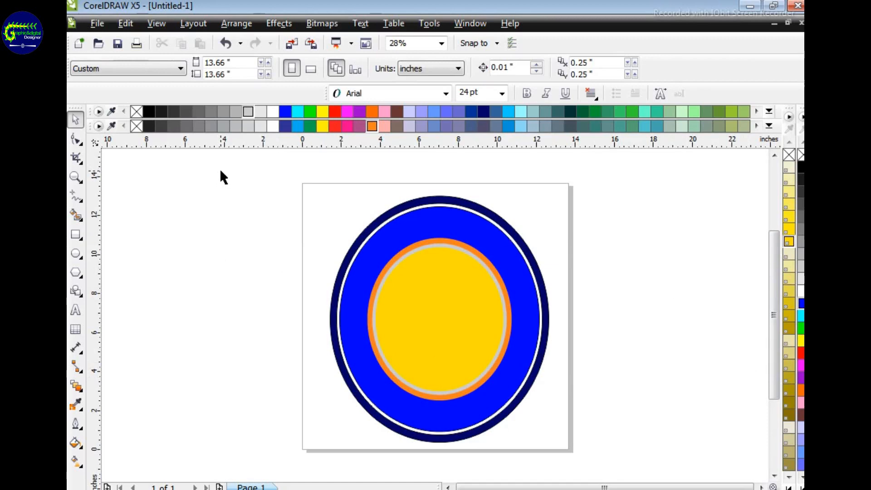
Step: Lock all the concentric ellipses in place
left_click_drag(298, 188, 588, 447)
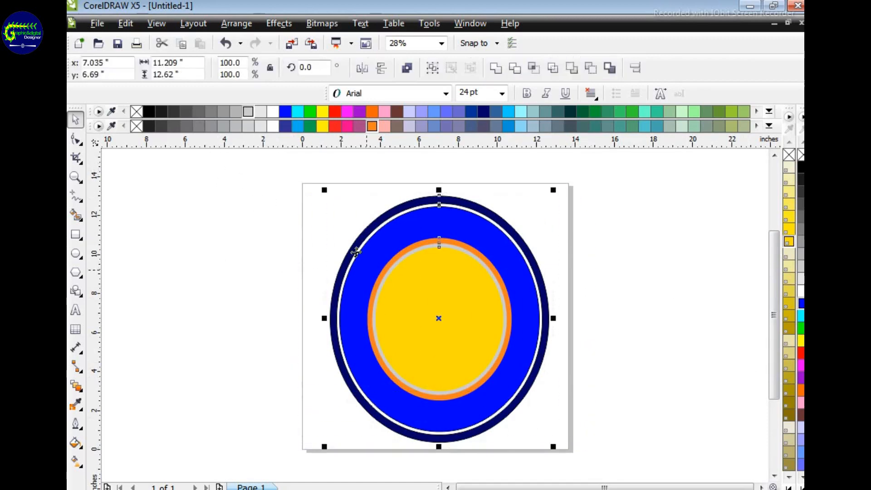
left_click(277, 24)
mouse_move(237, 23)
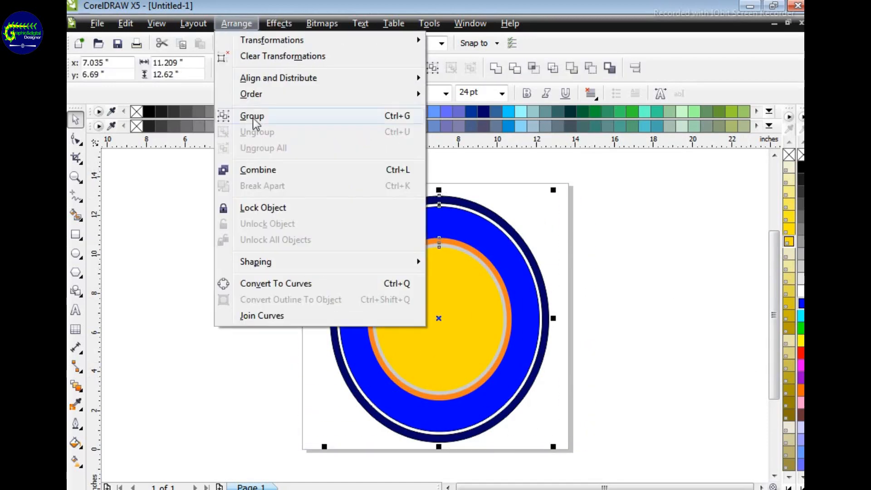
left_click(273, 209)
left_click(651, 274)
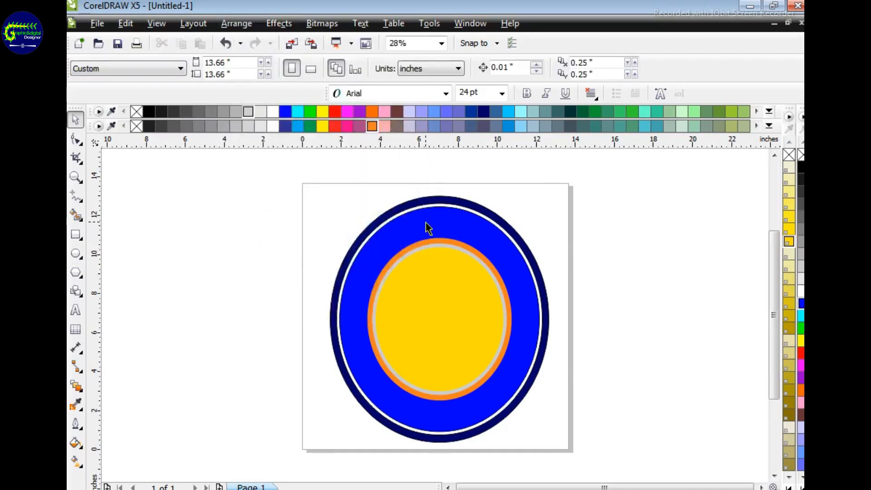
Step: Draw a five-pointed star about 3.3 × 3.7 in from the centre of the yellow ellipse
key("z")
left_click(521, 307)
key("h")
left_click_drag(444, 350, 540, 308)
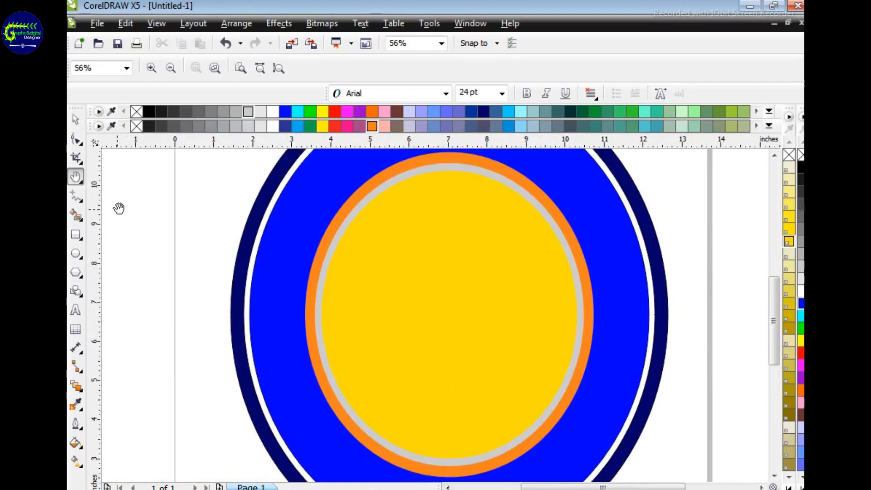
left_click(81, 276)
left_click(78, 260)
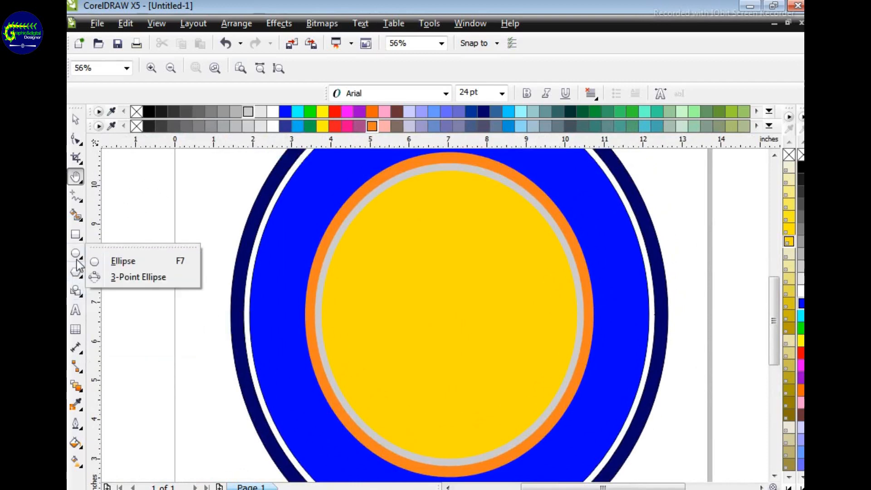
left_click(78, 272)
left_click(93, 294)
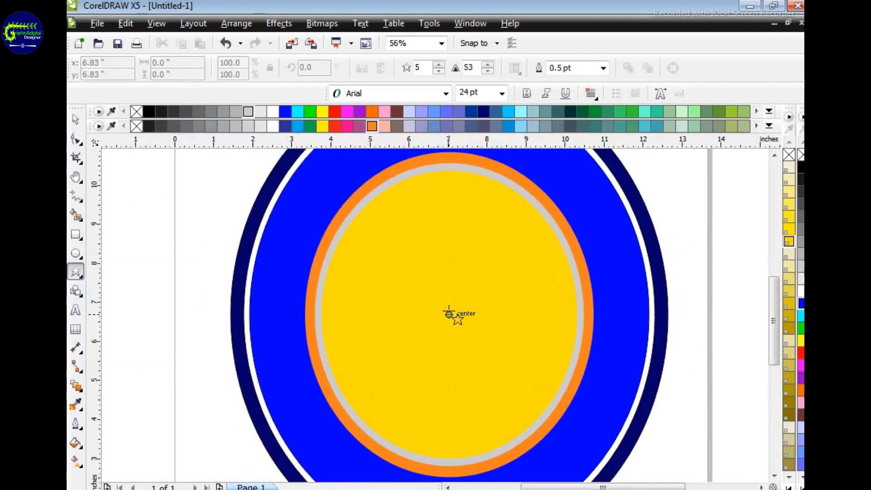
left_click_drag(448, 314, 517, 390)
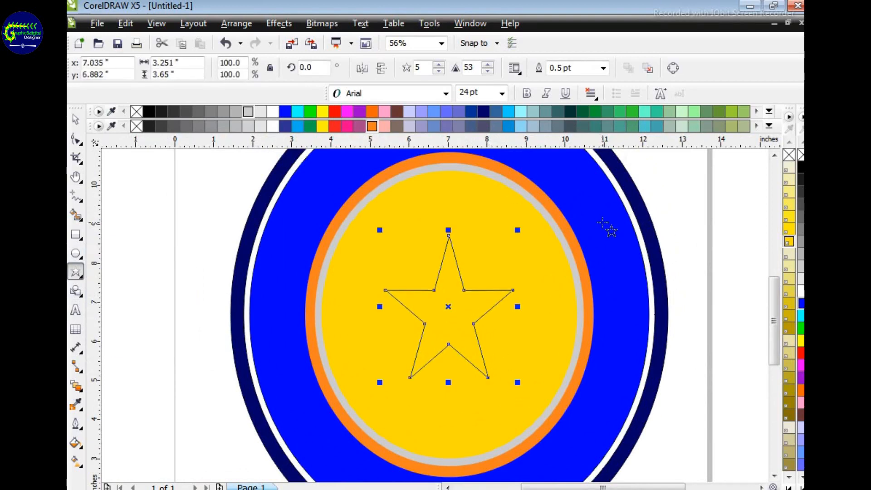
Step: Fill the star with orange and give it a white 8.0 pt outline
left_click(372, 126)
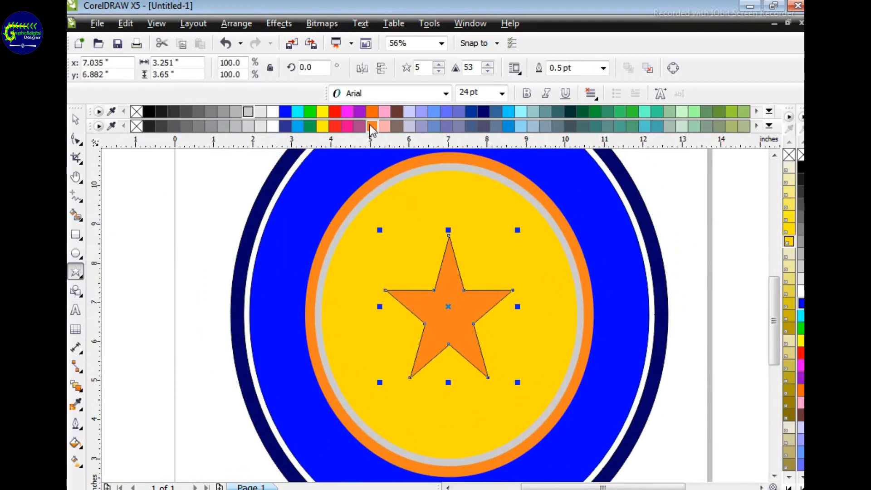
right_click(274, 114)
left_click(604, 68)
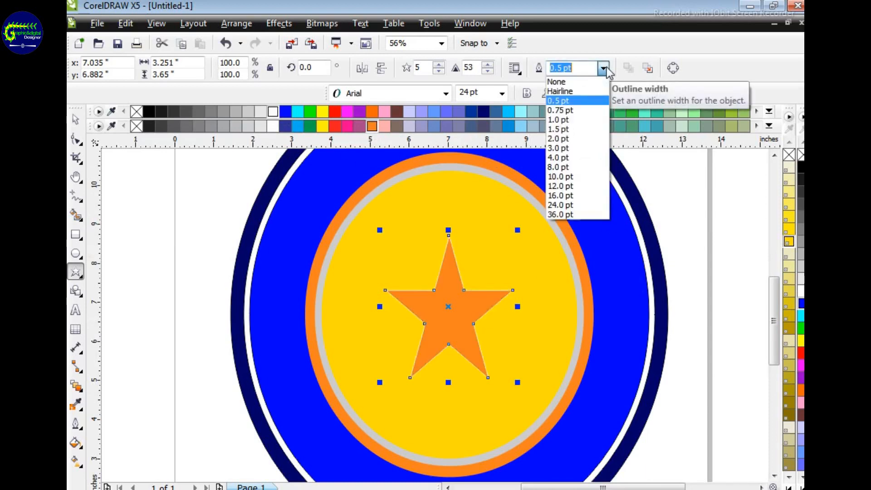
left_click(558, 166)
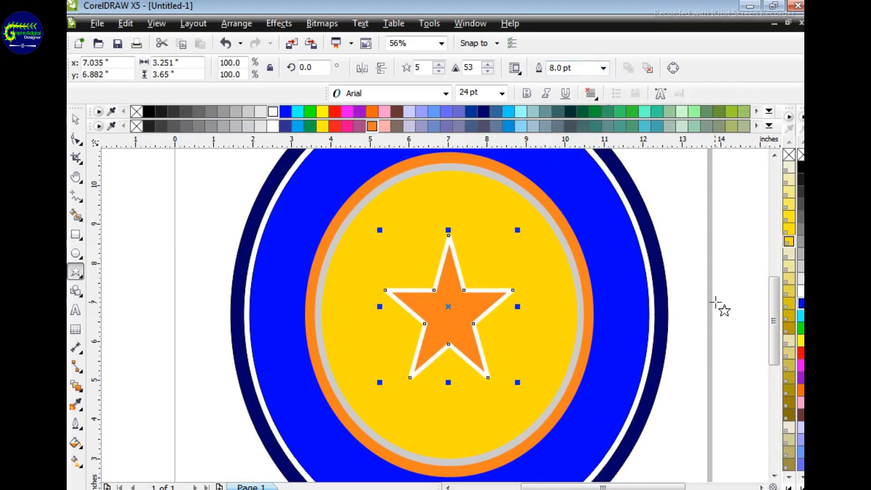
Step: Draw a rectangle about 12.8 in wide and 1.5 in high across the ellipses over the star's lower part, filled with orange
left_click(75, 235)
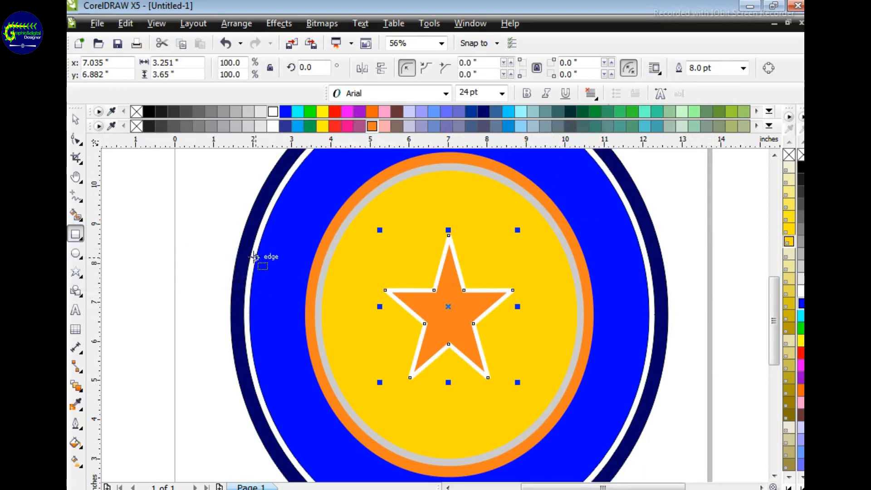
left_click_drag(196, 331, 695, 403)
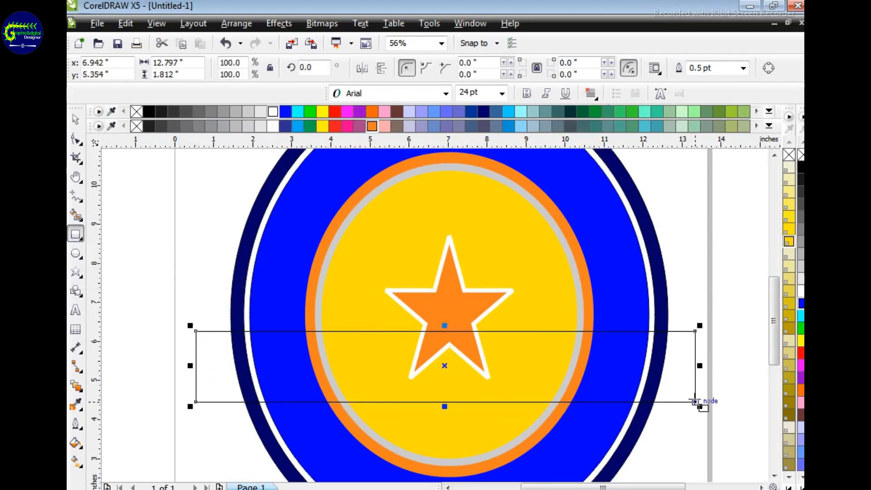
key("z")
right_click(471, 325)
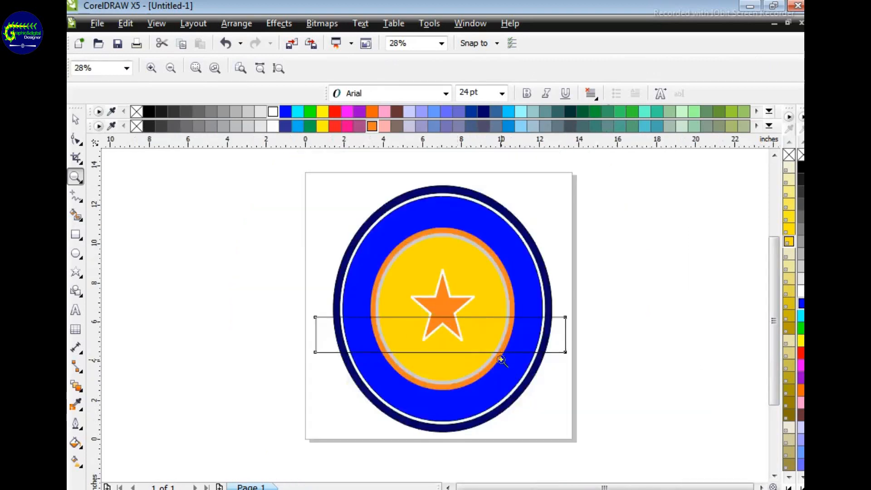
left_click(440, 336)
left_click(75, 141)
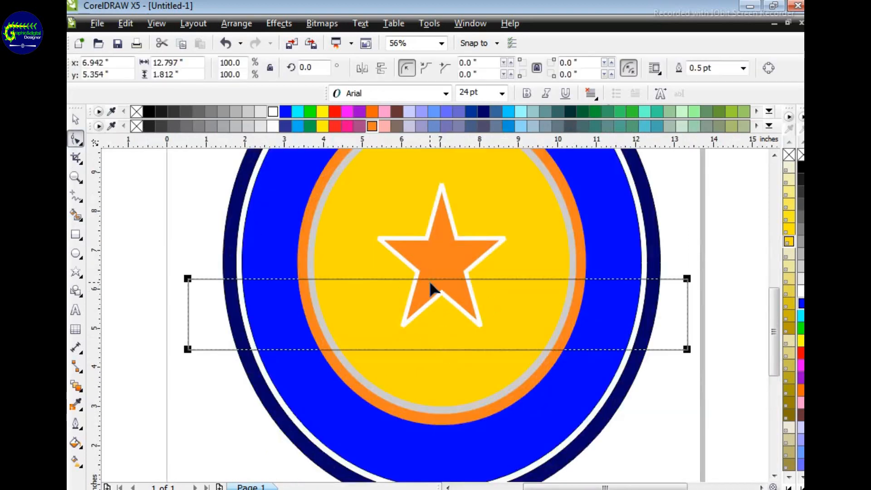
left_click(76, 119)
left_click_drag(437, 274, 437, 287)
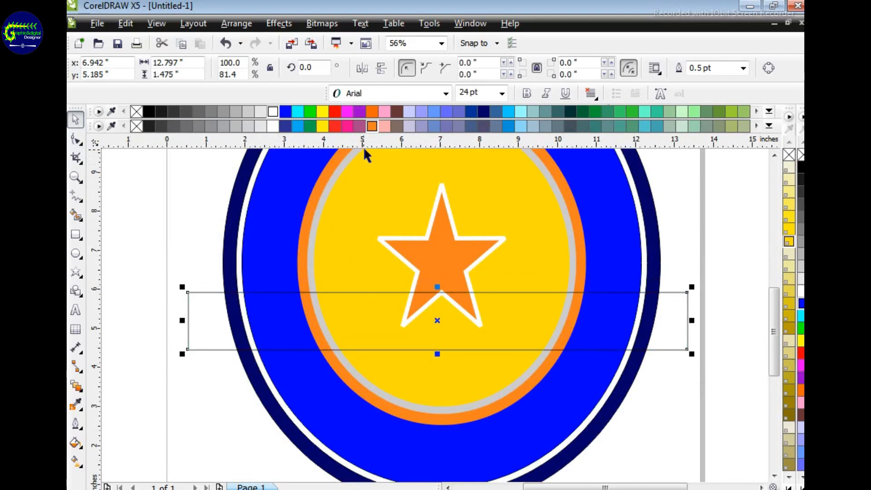
left_click(372, 112)
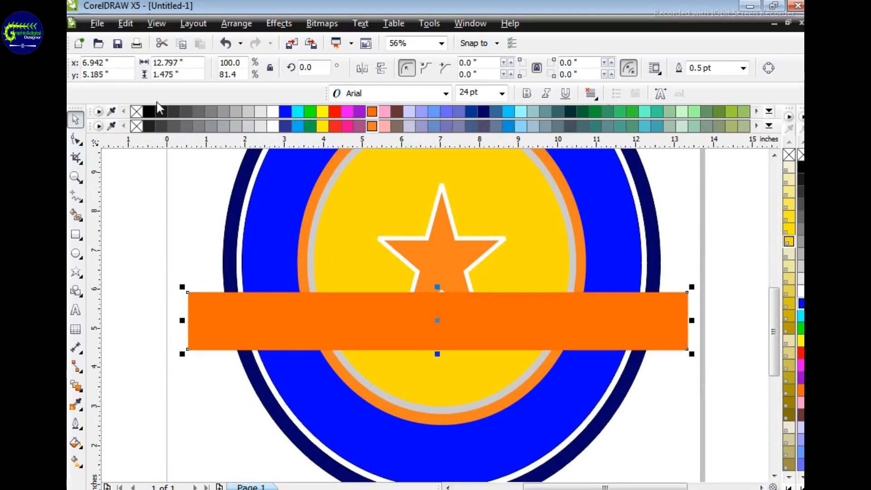
Step: Convert the orange rectangle to curves and select its upper-left corner node
key("F10")
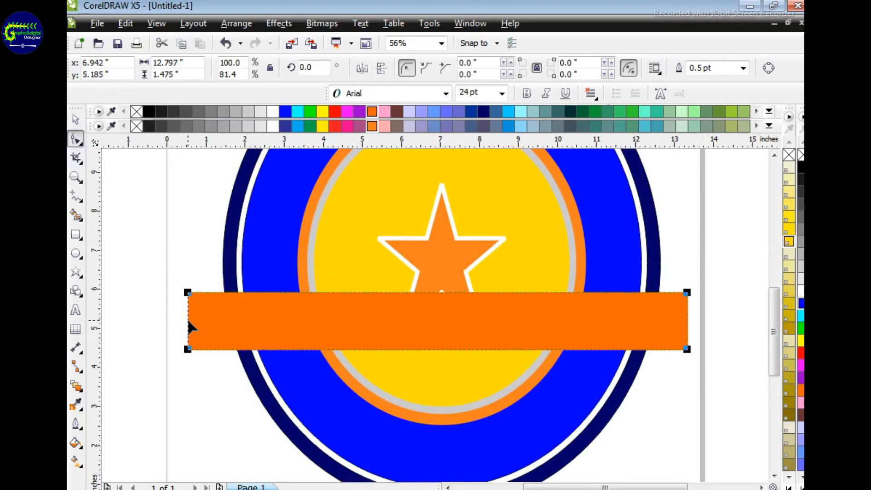
right_click(439, 290)
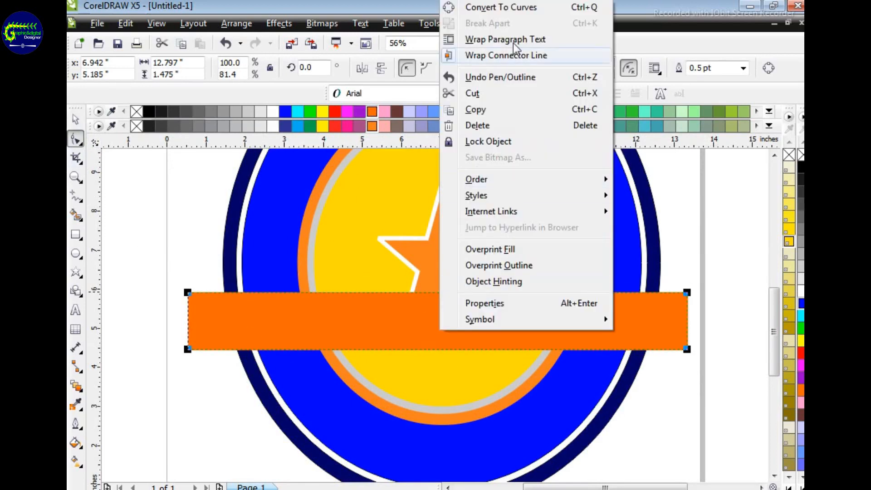
left_click(499, 6)
left_click(439, 292)
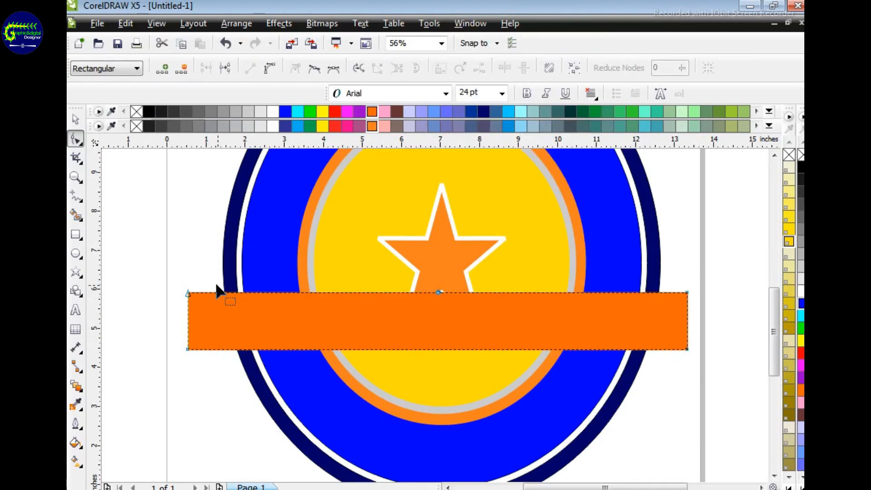
left_click(188, 293)
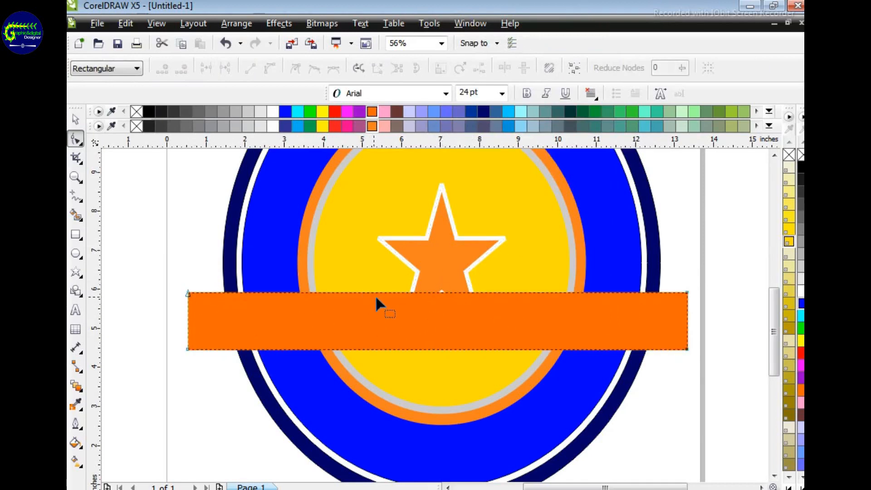
Step: Lower the banner's upper edge slightly and convert its left and upper sides to curve segments
mouse_move(381, 292)
left_mouse_down()
mouse_move(381, 279)
mouse_move(381, 295)
left_mouse_up()
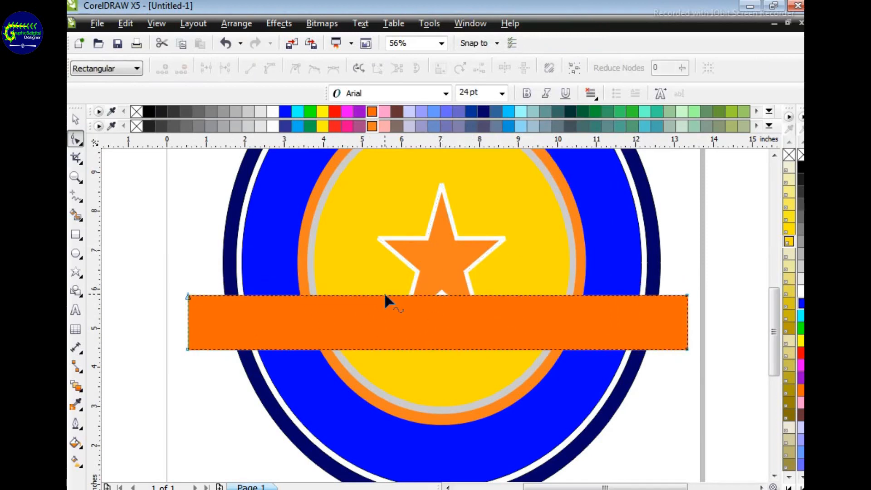
left_click(188, 295)
right_click(187, 293)
left_click(222, 117)
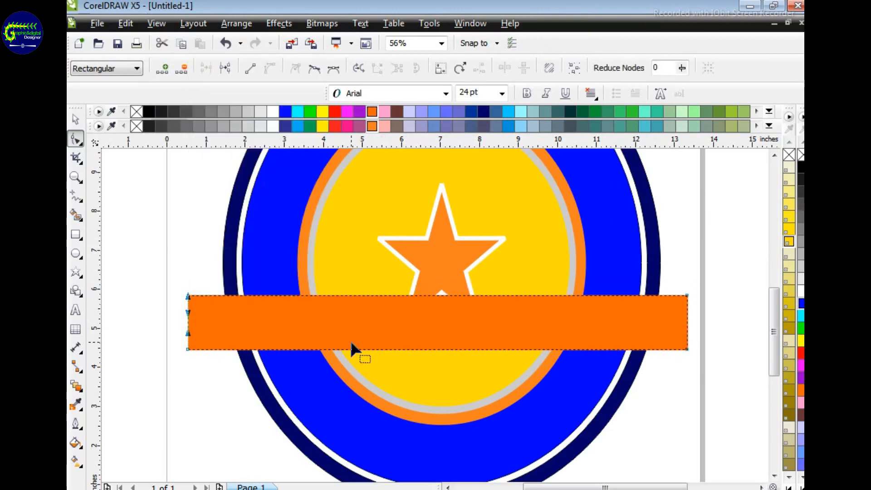
right_click(431, 295)
left_click(481, 111)
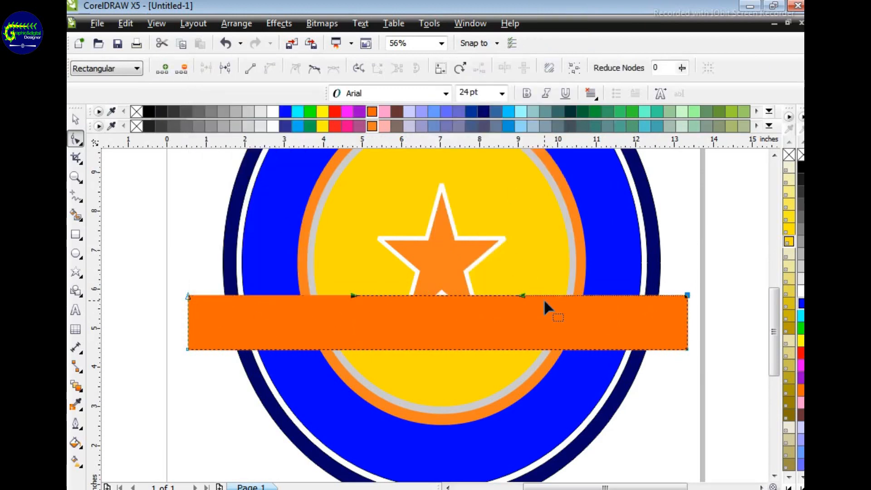
Step: Bend the banner's upper edge into an S-shaped wave that dips on the left half and rises on the right half
left_click_drag(522, 295, 517, 229)
left_click_drag(354, 296, 345, 347)
left_click(687, 295)
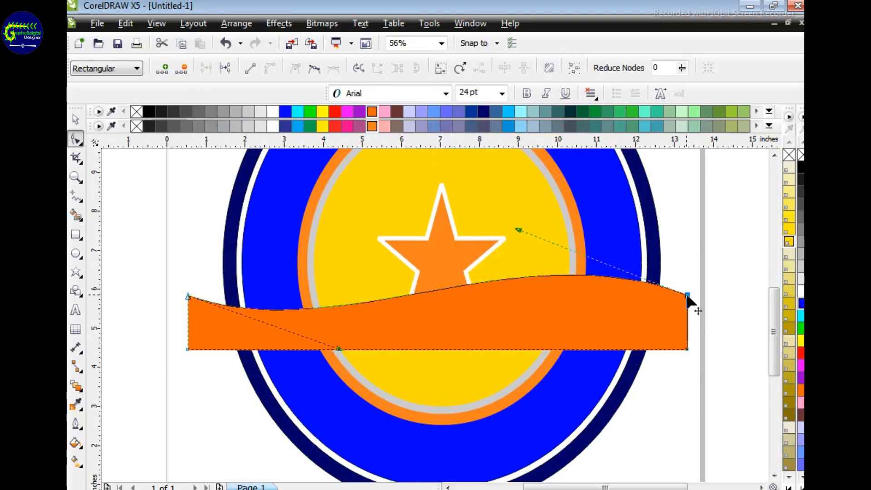
left_click_drag(688, 295, 691, 312)
left_click_drag(518, 230, 521, 180)
left_click_drag(338, 349, 529, 376)
Step: Raise the banner's upper-left corner outwards and its upper-right corner inwards, and smooth the wave of the upper edge between them
left_click_drag(188, 296, 182, 271)
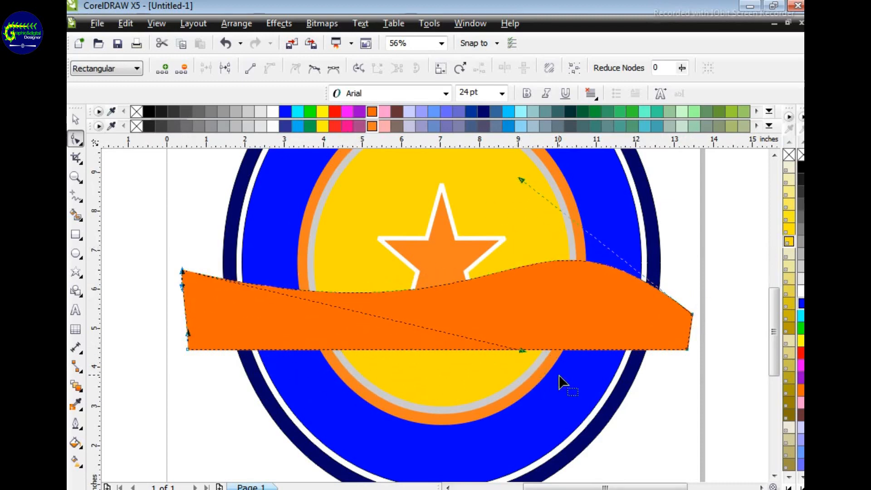
left_click_drag(529, 375, 509, 367)
left_click_drag(523, 180, 515, 206)
left_click_drag(691, 317, 682, 284)
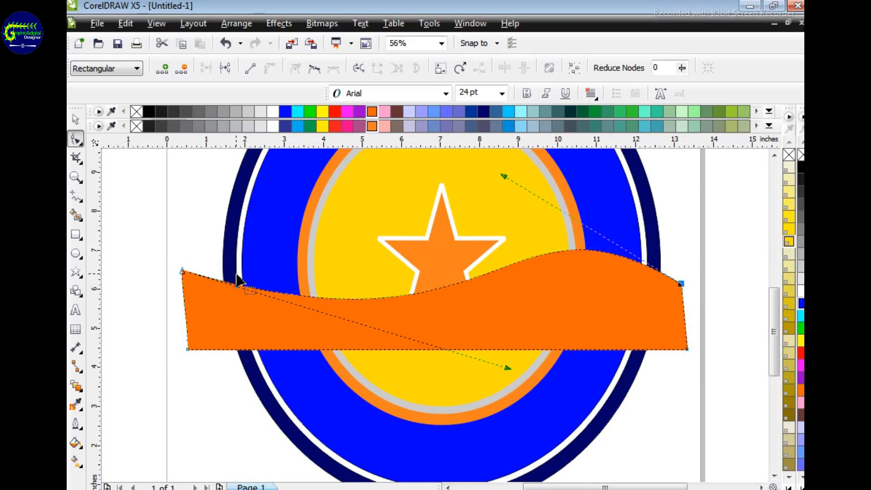
left_click_drag(182, 271, 169, 263)
left_click(190, 349)
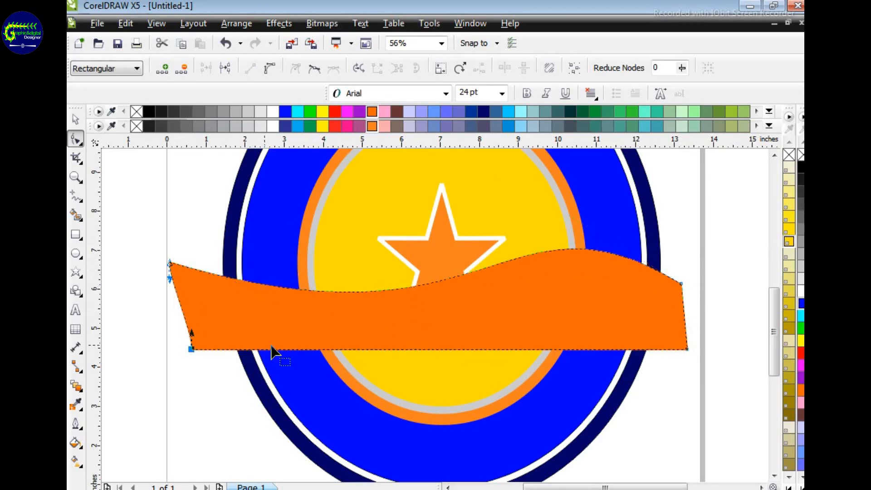
left_click_drag(685, 290, 680, 272)
left_click_drag(636, 242, 554, 275)
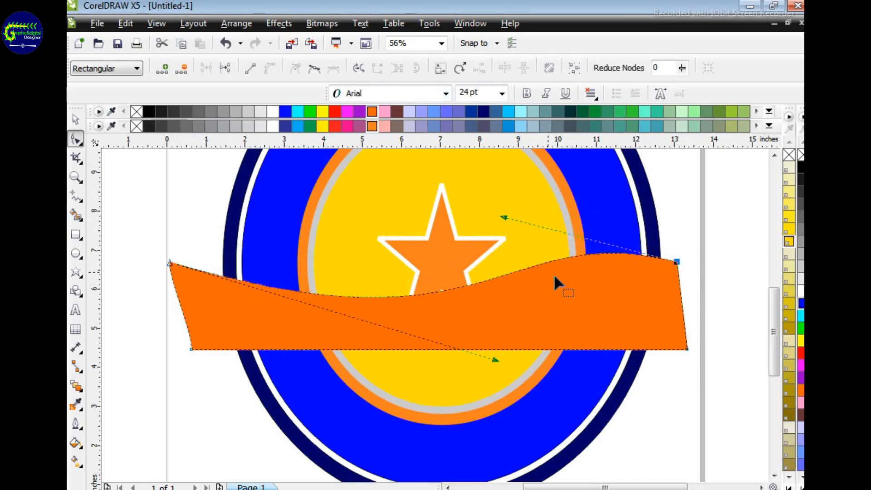
Step: Convert the banner's lower edge to a curve and bend it into a wave that follows the upper edge
right_click(456, 347)
left_click(556, 165)
left_click_drag(522, 346, 587, 263)
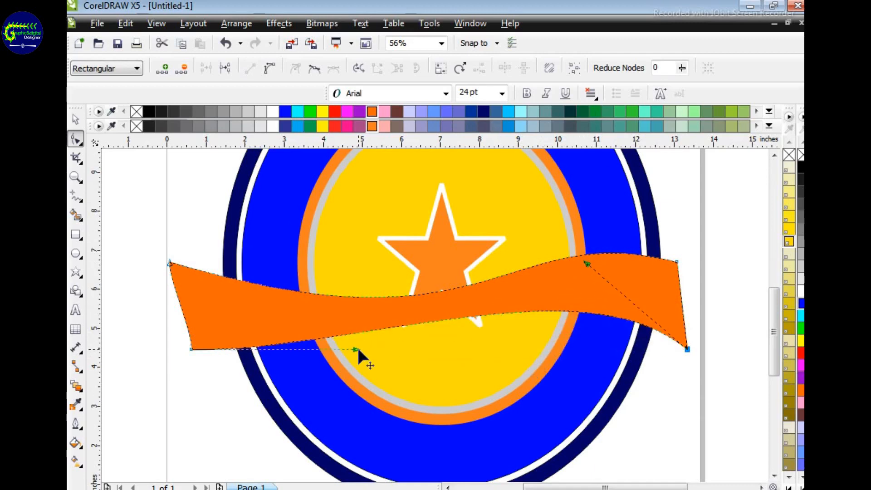
left_click_drag(356, 349, 191, 341)
left_click_drag(332, 385, 322, 390)
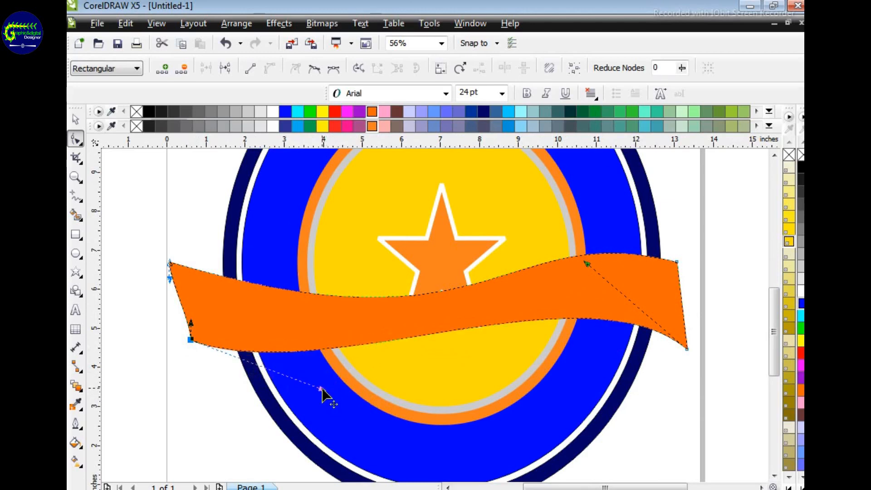
left_click_drag(587, 264, 587, 273)
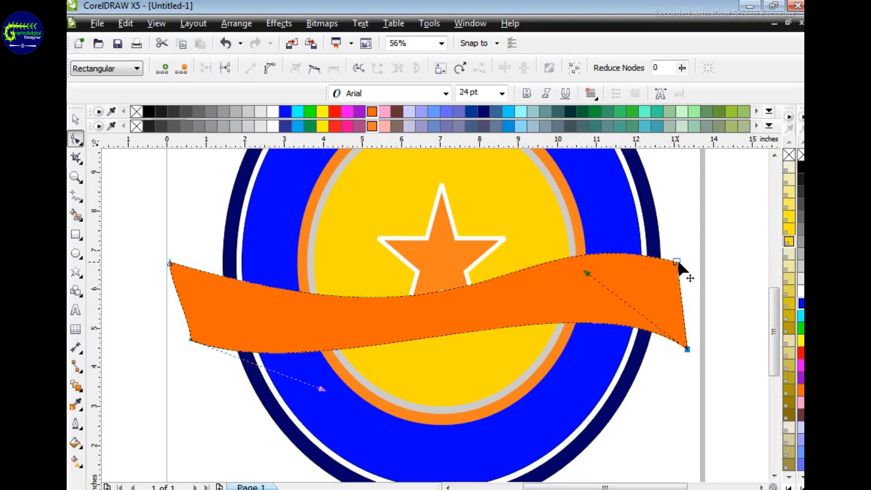
Step: Shift the banner's upper-right, lower-left and lower-right corners slightly to even out the ribbon's height
left_click_drag(677, 262, 678, 270)
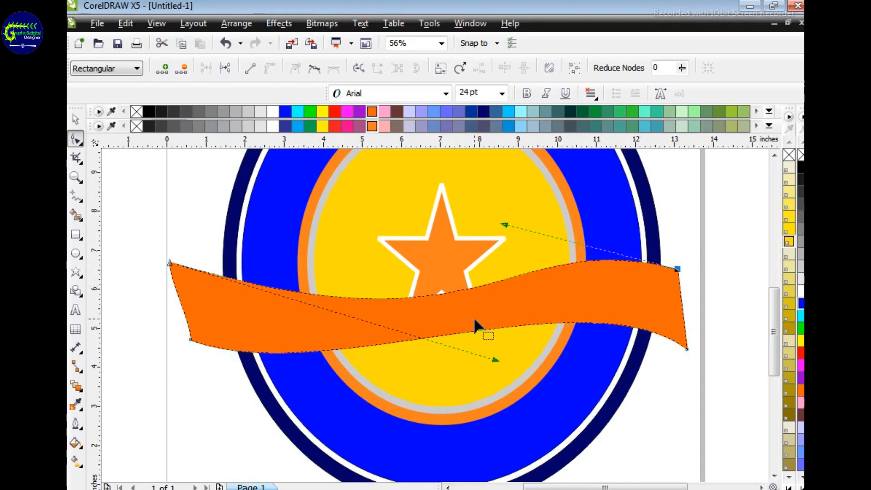
left_click(189, 338)
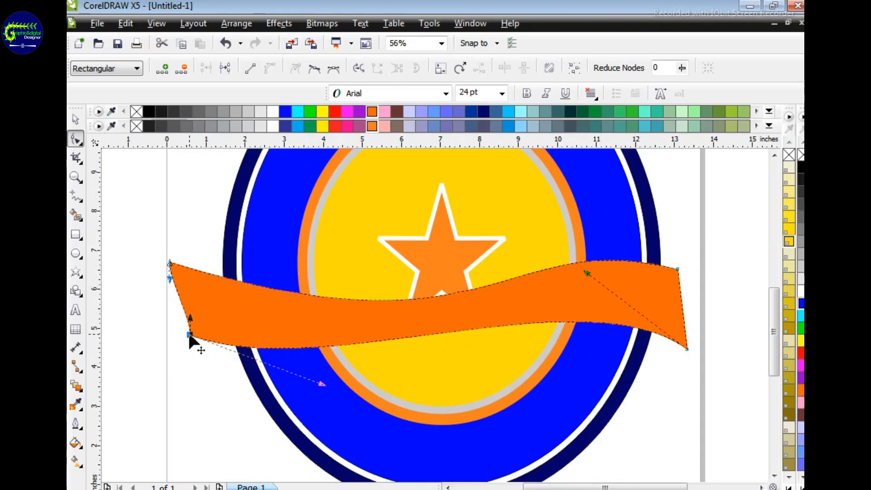
left_click_drag(687, 350, 687, 346)
left_click(689, 398)
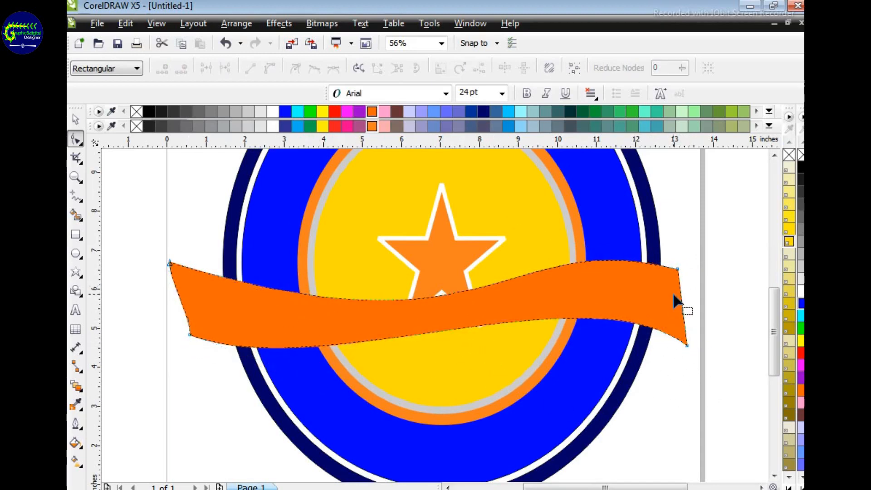
Step: Add a node midway on the banner's left end, make it a cusp, and pull it inwards to form a notch
mouse_move(180, 299)
left_mouse_down()
mouse_move(189, 299)
mouse_move(179, 298)
left_mouse_up()
double_click(179, 298)
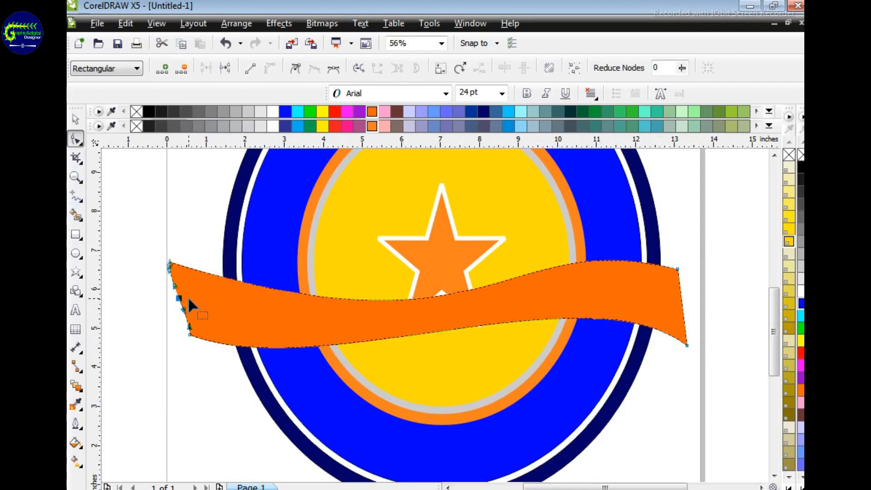
right_click(179, 298)
left_click(226, 105)
left_click_drag(179, 299, 206, 315)
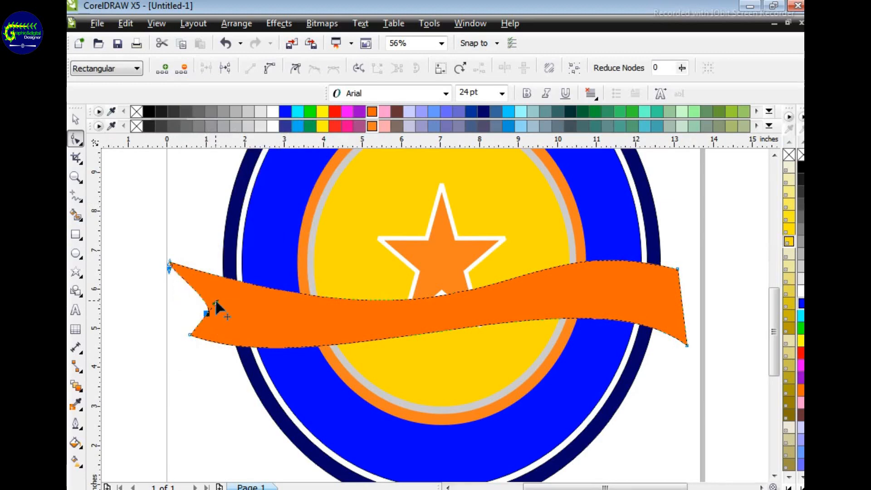
Step: Add a node midway on the banner's right end and pull it inwards to form a matching notch
right_click(684, 305)
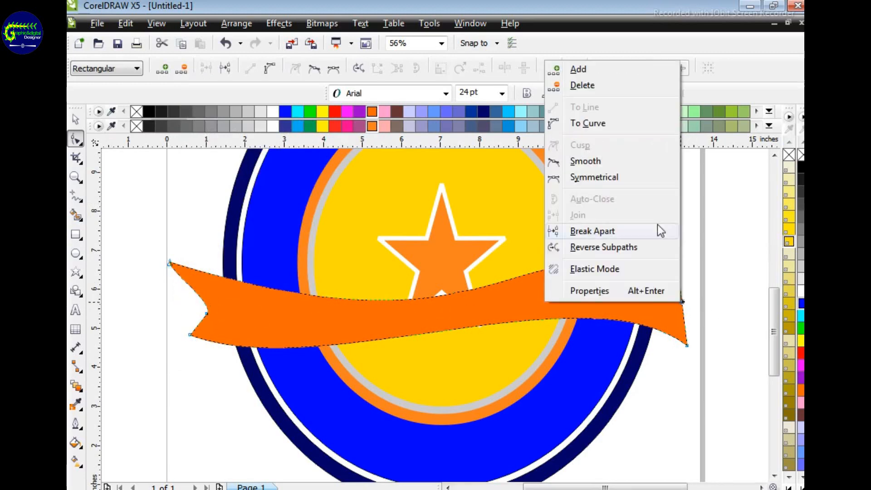
left_click(685, 290)
left_click_drag(683, 302, 659, 289)
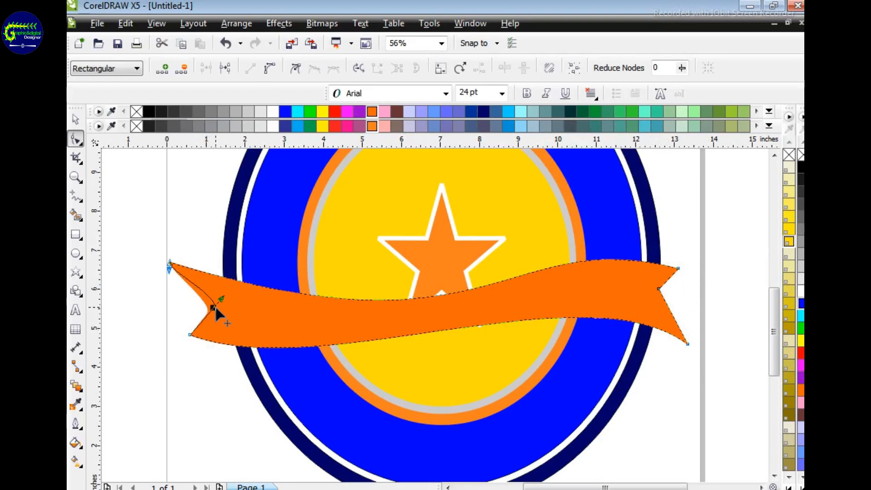
Step: Deepen the notch at the banner's left end by moving its inner node slightly further inwards and up
left_click_drag(216, 309, 219, 304)
left_click(699, 298)
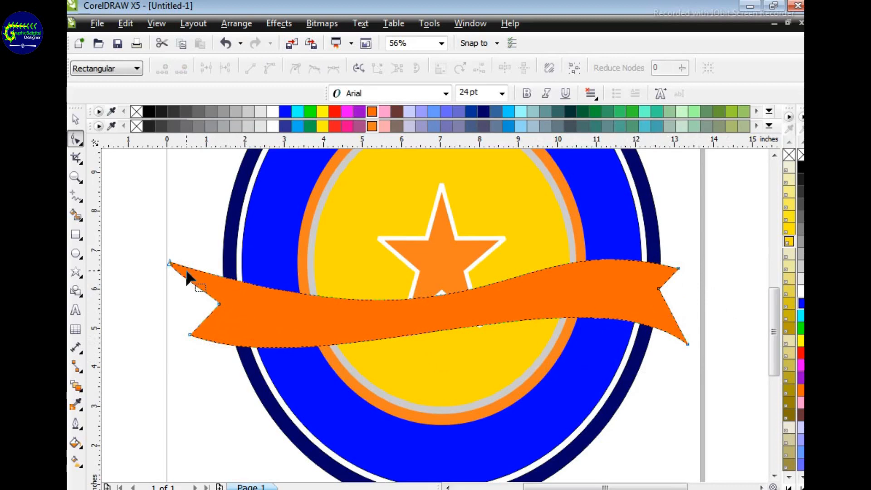
left_click(218, 303)
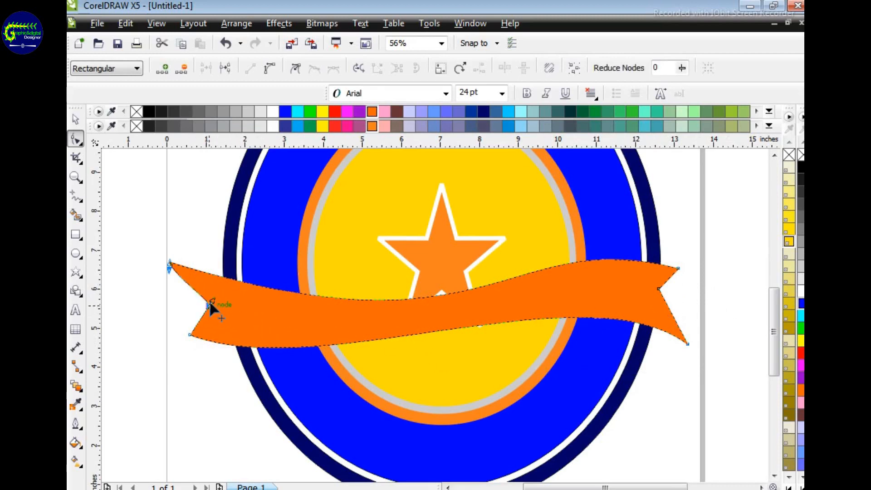
left_click(691, 327)
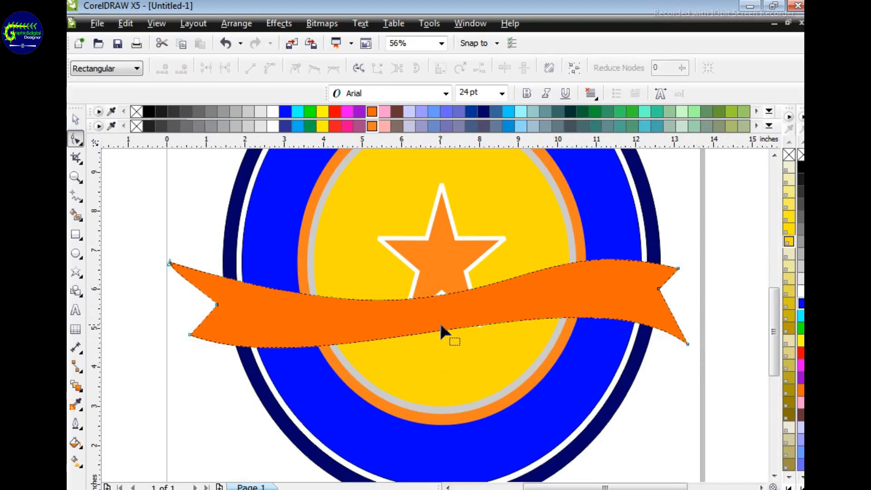
Step: Unlock all the locked ellipses of the emblem
key("z")
key("F3")
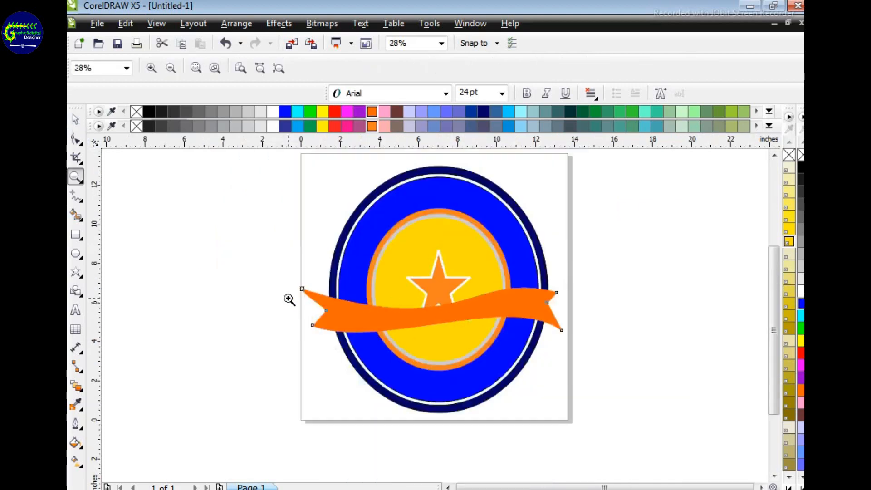
left_click(147, 294)
key("F3")
key("h")
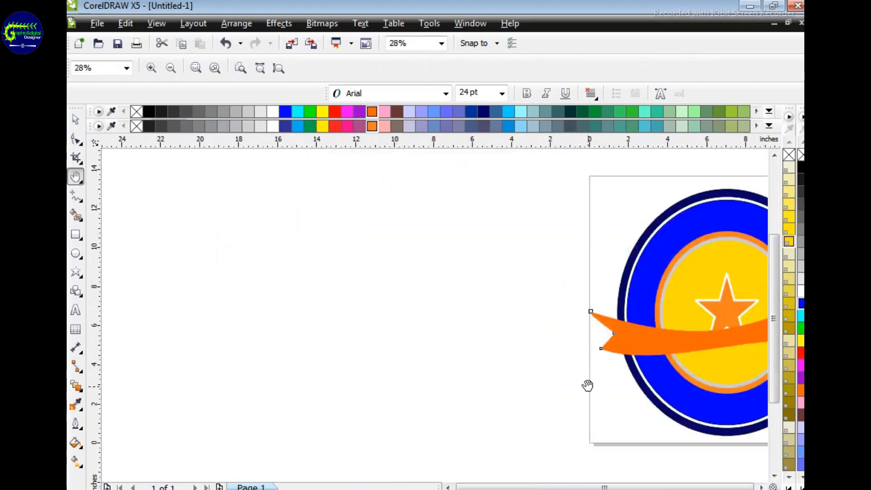
left_click_drag(694, 373, 428, 361)
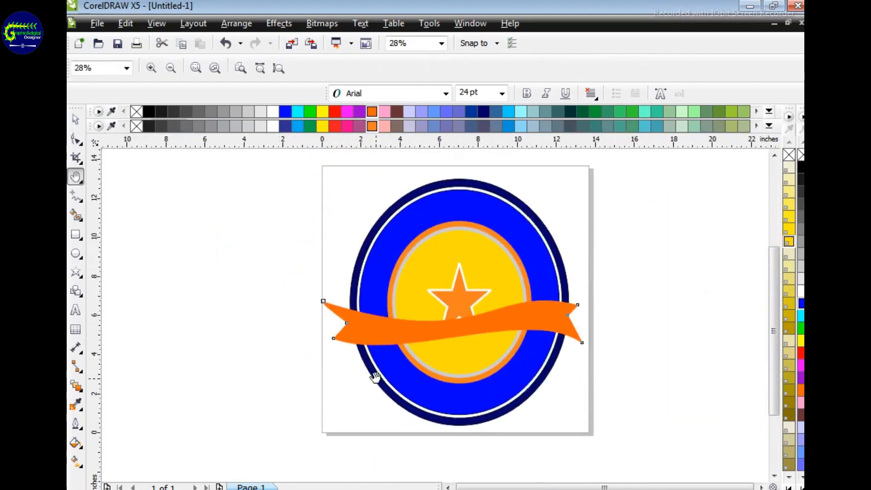
left_click(81, 140)
left_click(75, 118)
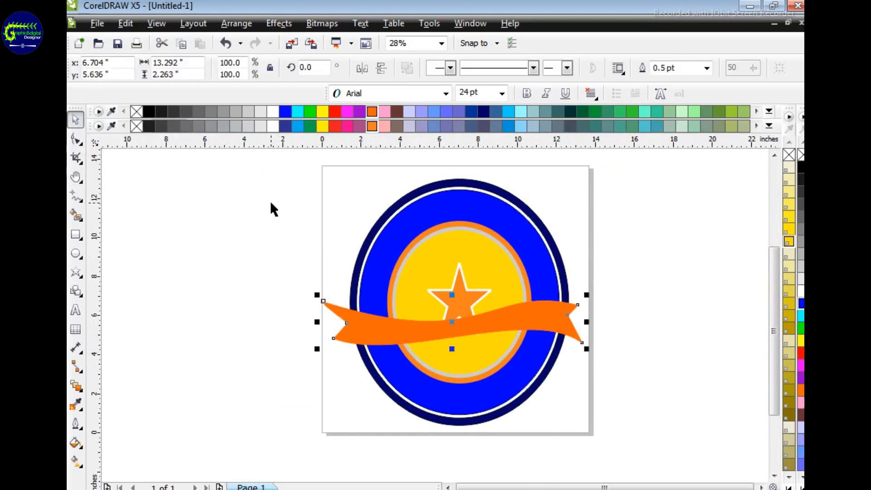
left_click_drag(276, 175, 610, 449)
left_click(279, 23)
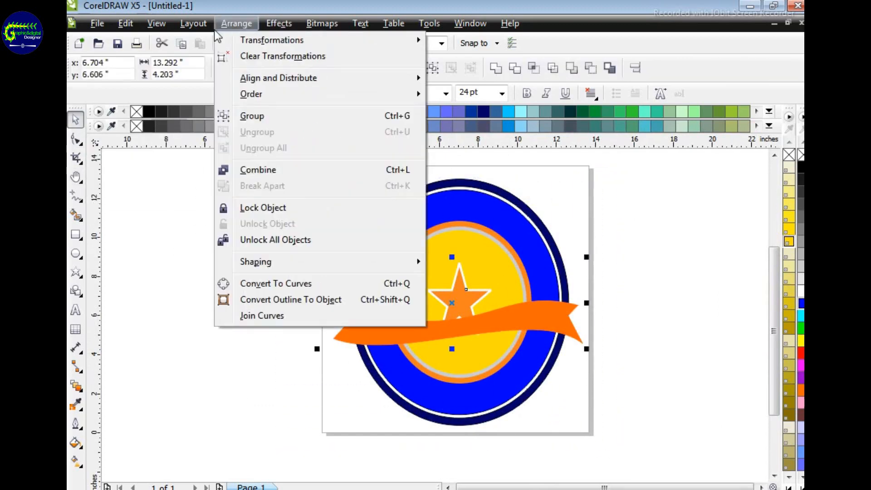
left_click(273, 208)
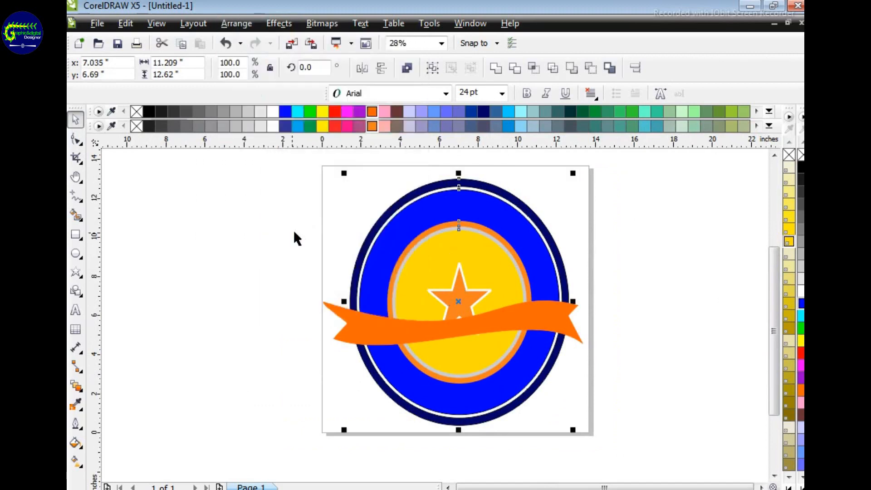
left_click(594, 267)
Step: Stretch the banner horizontally from its right end to about 13.8 in wide
key("z")
left_click(474, 295)
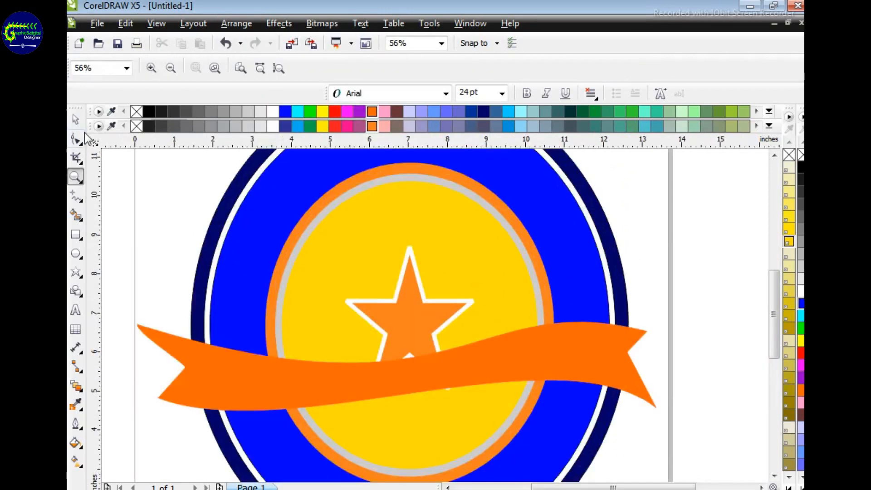
key("space")
left_click(509, 380)
left_click_drag(669, 370, 680, 366)
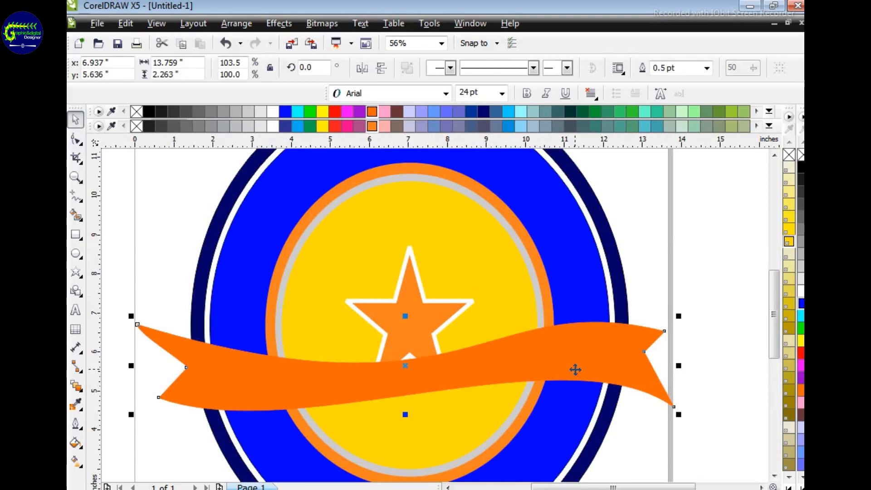
left_click(726, 268)
key("F3")
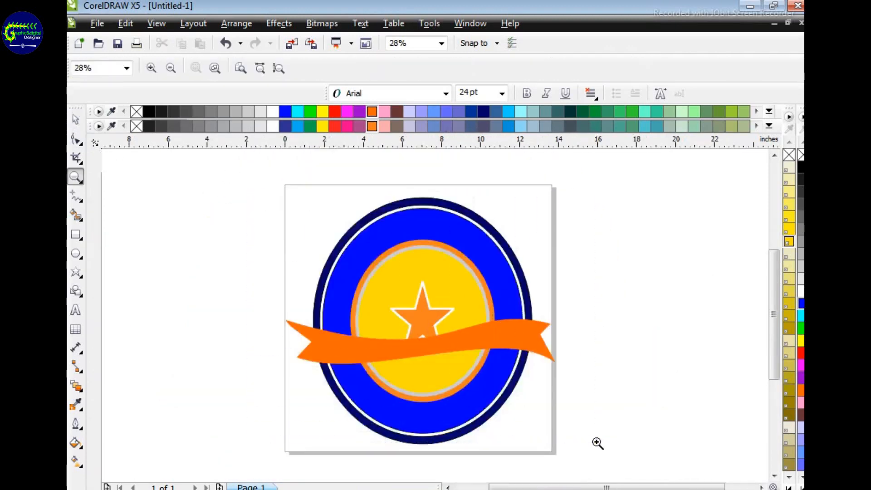
scroll(383, 317, "up", 1)
key("F3")
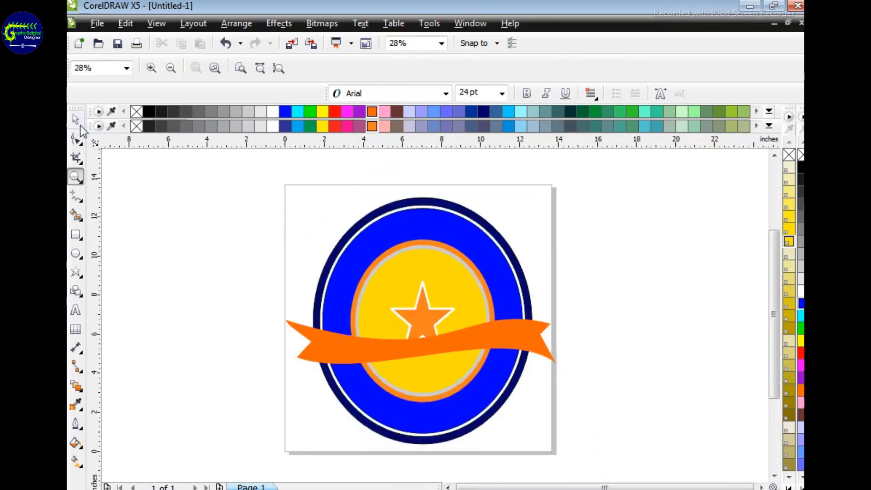
left_click(76, 120)
left_click(373, 291)
left_click_drag(275, 193, 576, 441)
right_click(484, 277)
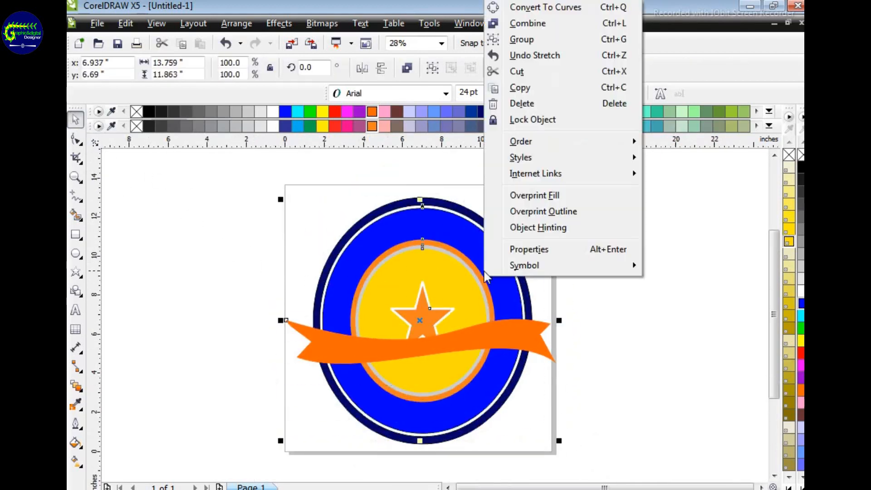
left_click(196, 188)
key("Escape")
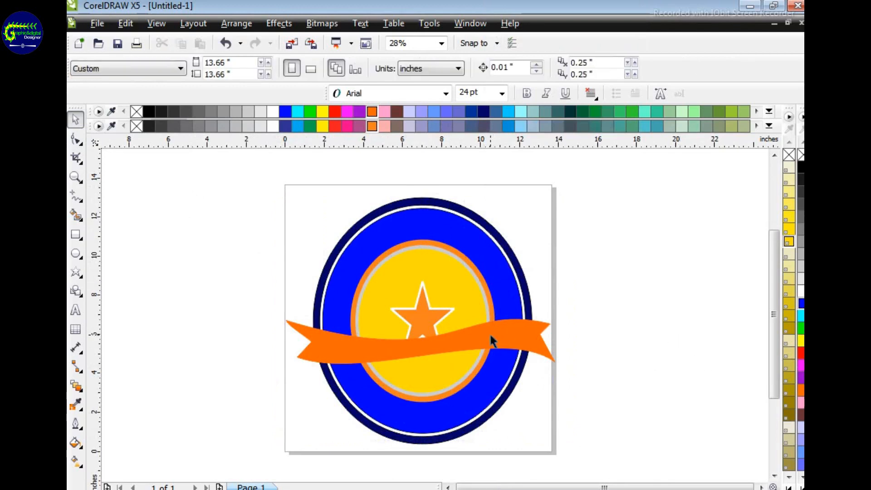
Step: Send the orange banner back in the stacking order, behind the central star and the inner yellow and orange ellipses
left_click(494, 338)
key("ctrl+Page_Down")
key("ctrl+Page_Down")
key("ctrl+Page_Down")
key("ctrl+Page_Down")
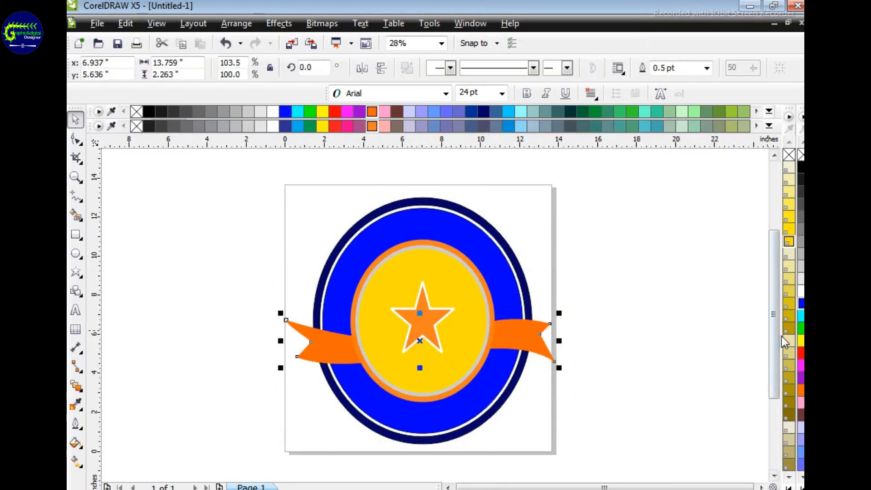
Step: Draw a small five-point star about 0.85 in wide on the banner's left part and fill it white
key("z")
left_click(451, 329)
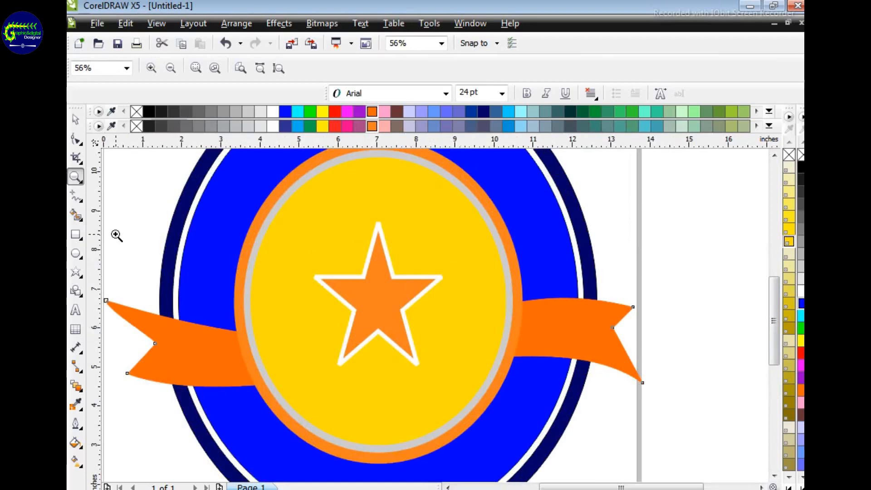
left_click(75, 272)
left_click_drag(191, 344, 229, 377)
left_click(274, 113)
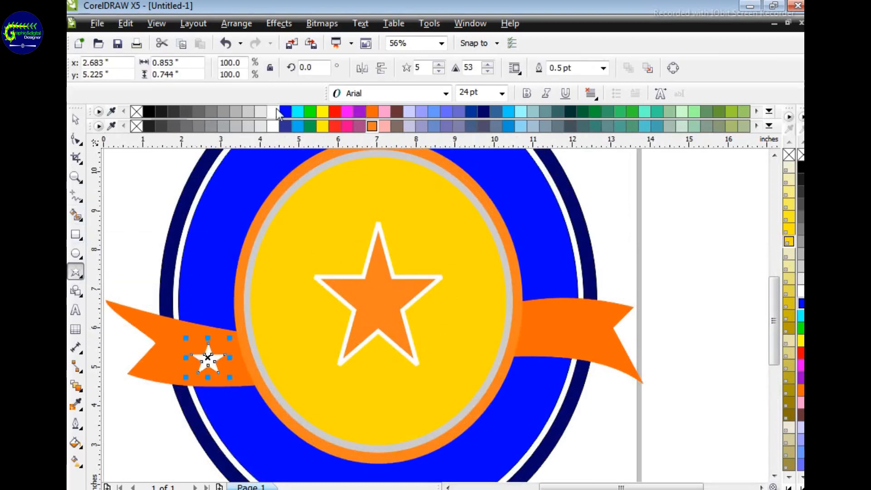
Step: Enlarge the small white star to about 1 in wide and place a copy on the banner's right part
left_click(76, 119)
left_click_drag(187, 338, 552, 328)
right_click(552, 328)
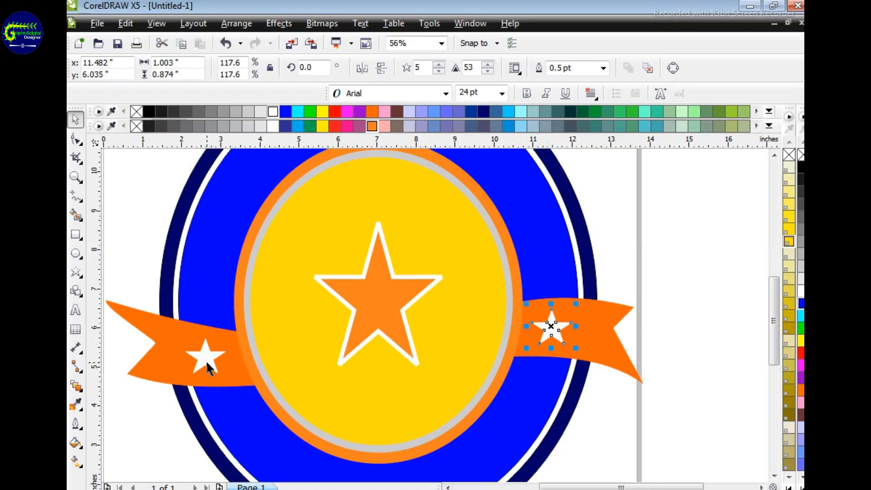
left_click_drag(206, 361, 228, 363)
right_click(228, 363)
key("Delete")
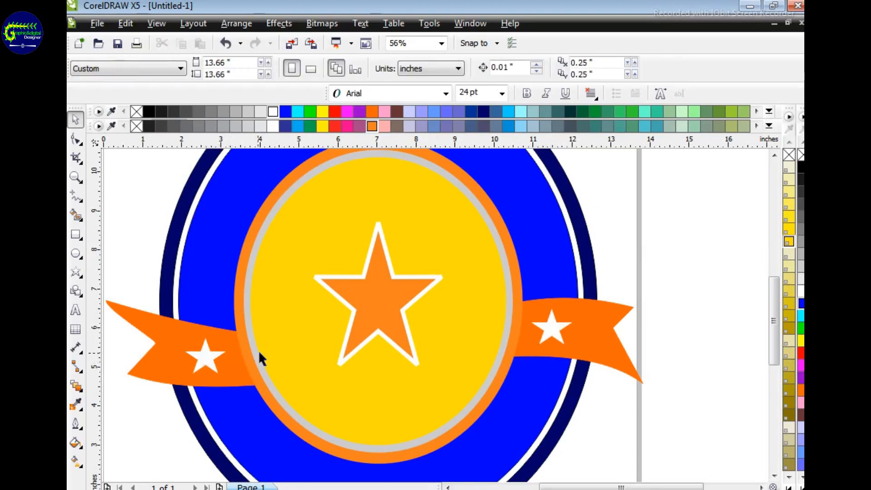
Step: Draw a nearly horizontal line about 8.1 in wide across the tip of the central star, from blue ring to blue ring
key("h")
left_click_drag(476, 302, 480, 387)
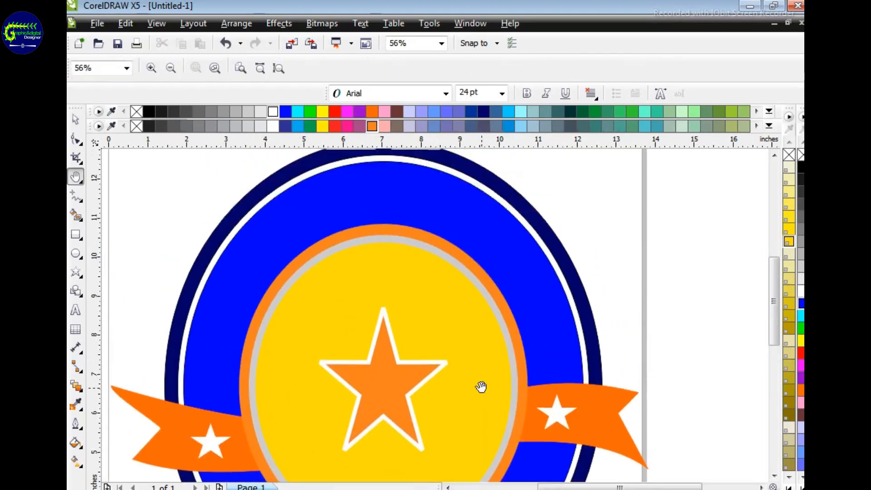
mouse_move(456, 295)
left_mouse_down()
mouse_move(456, 324)
mouse_move(443, 329)
left_mouse_up()
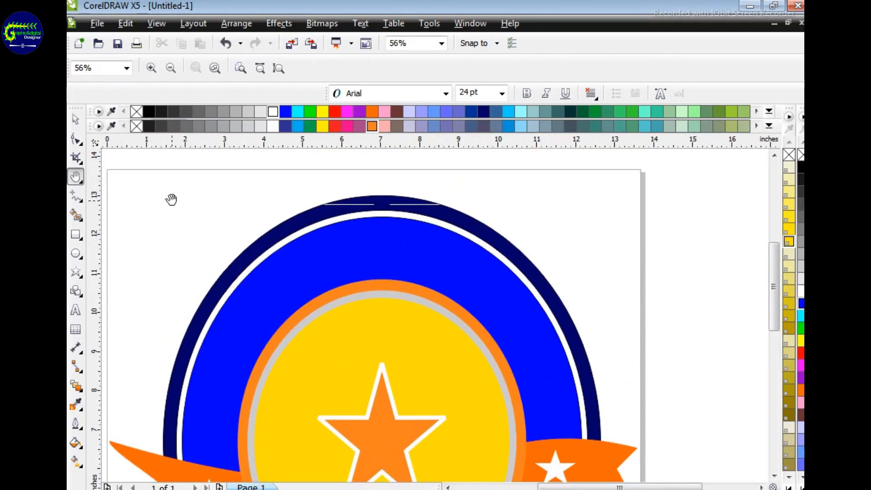
left_click(76, 196)
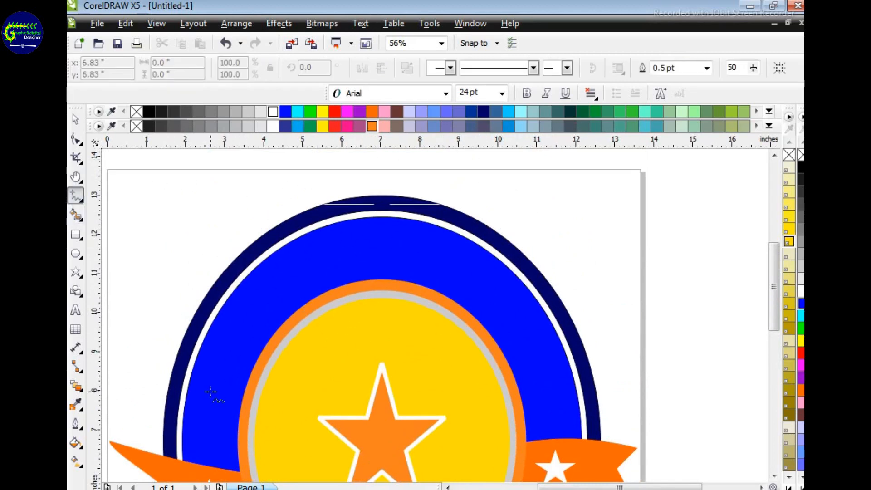
left_click(222, 414)
left_click(540, 407)
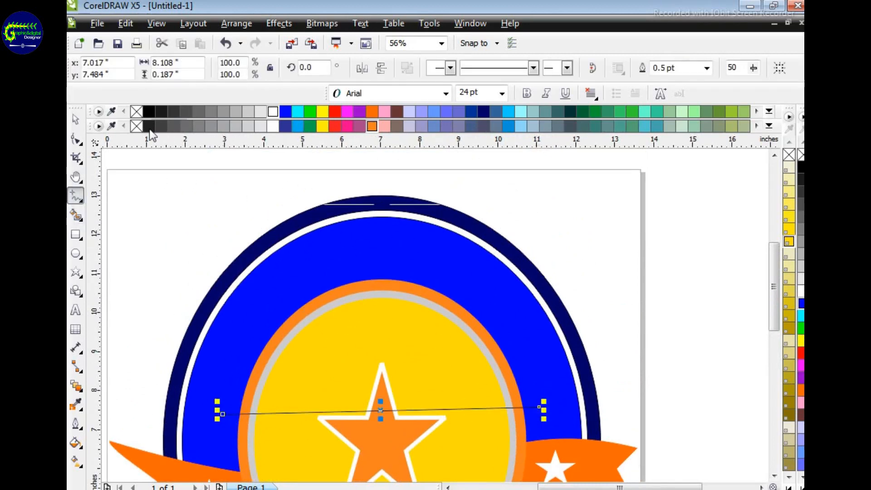
Step: Convert the straight line across the star into an editable curve
left_click(75, 139)
right_click(381, 405)
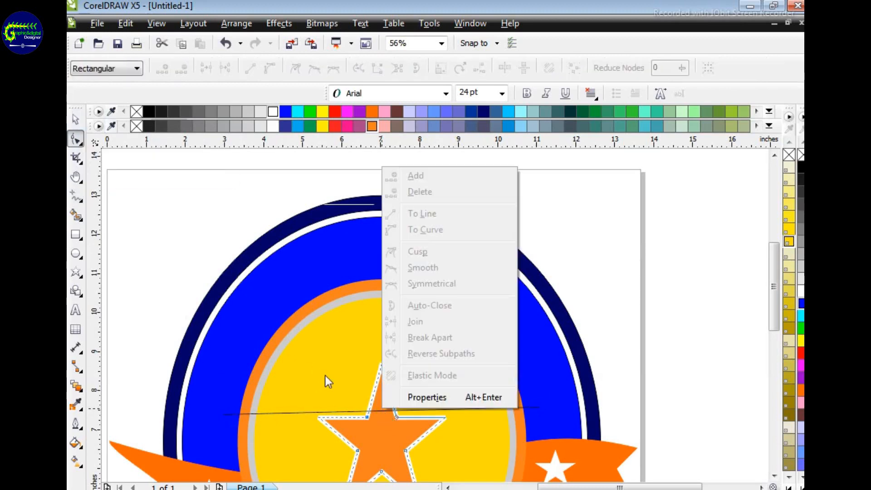
left_click(349, 409)
left_click(382, 407)
right_click(382, 410)
left_click(469, 229)
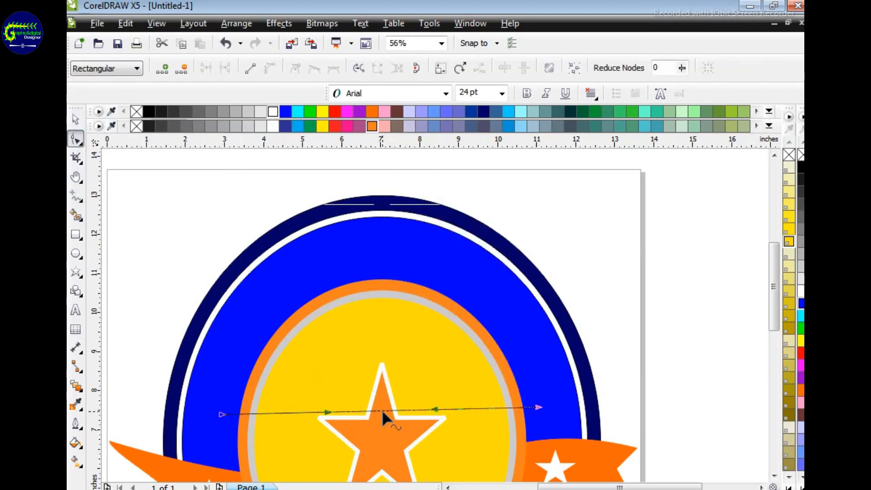
Step: Bend the curve upwards into an arch about 4 in high that follows the upper half of the blue ring
left_click_drag(381, 408, 380, 324)
left_click_drag(432, 298, 470, 271)
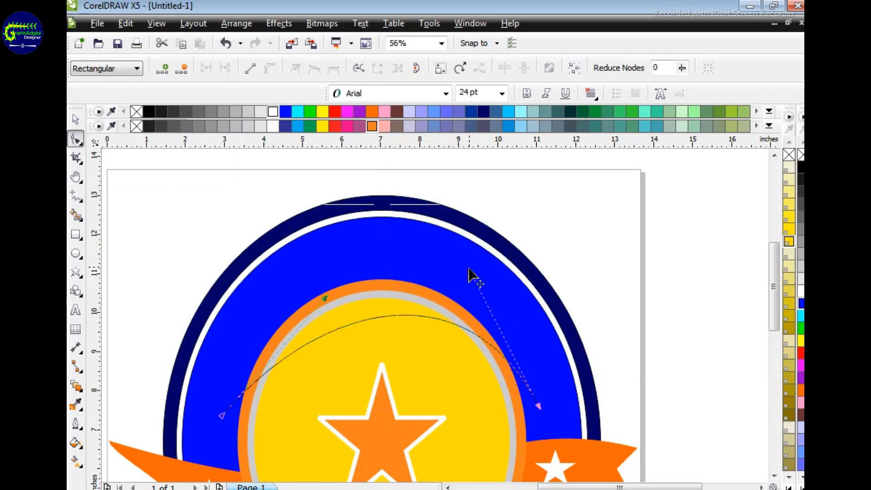
left_click_drag(325, 298, 260, 246)
left_click_drag(470, 271, 539, 269)
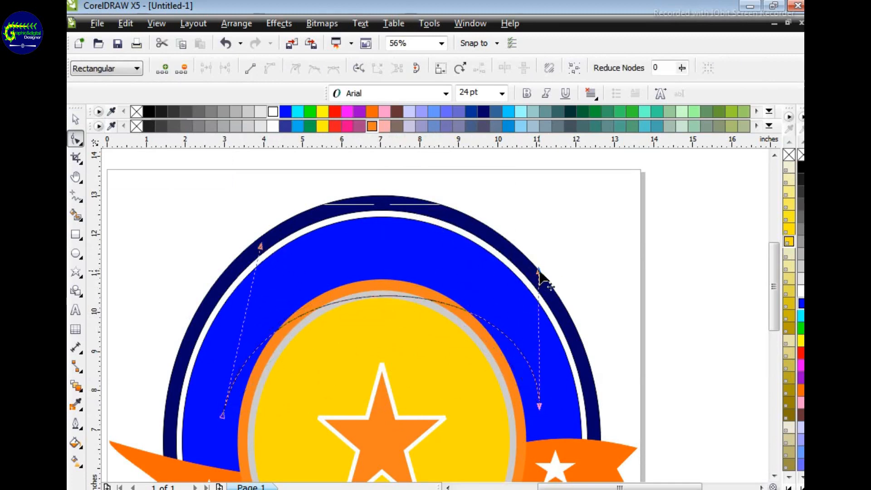
left_click_drag(260, 247, 237, 238)
left_click_drag(382, 295, 385, 263)
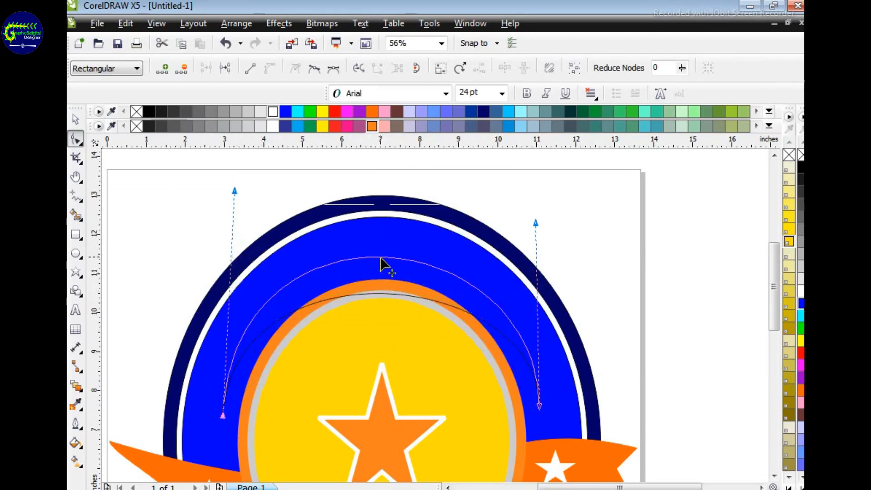
Step: Fit the text FOREST PRESERVE DISTRICT to the arched path and colour it white
left_click(361, 24)
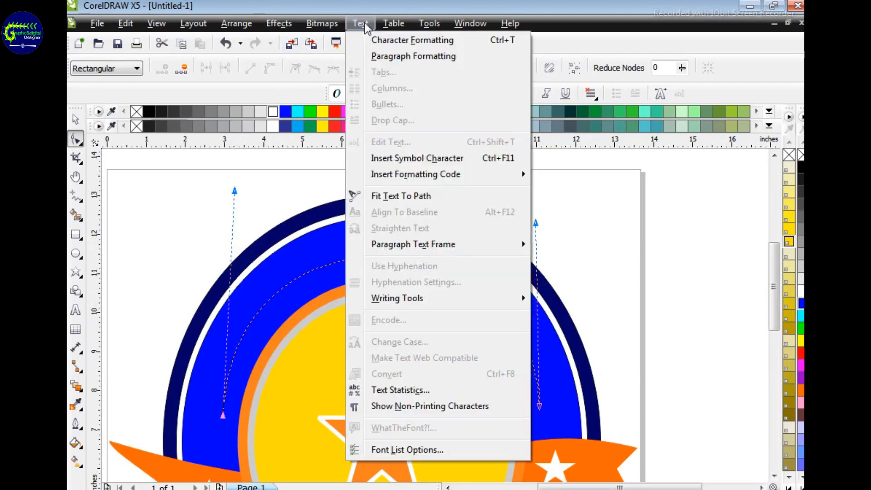
left_click(409, 195)
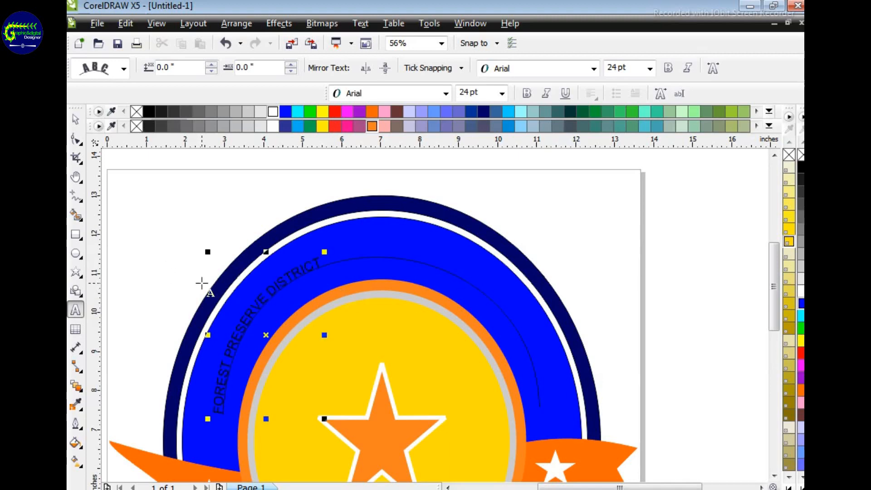
left_click(75, 119)
left_click(273, 111)
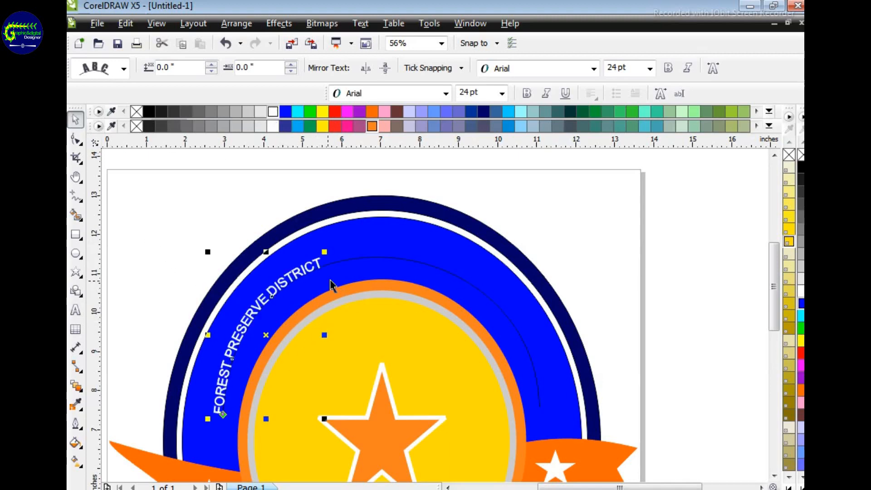
Step: Skew the text's arched path very slightly to the left from its top
key("Escape")
left_click(283, 277)
left_click(370, 259)
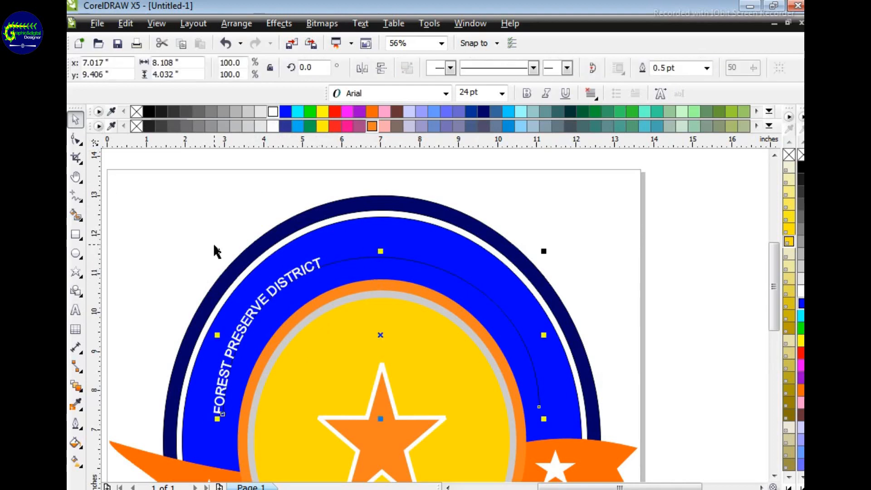
mouse_move(216, 249)
left_mouse_down()
mouse_move(231, 243)
mouse_move(217, 248)
left_mouse_up()
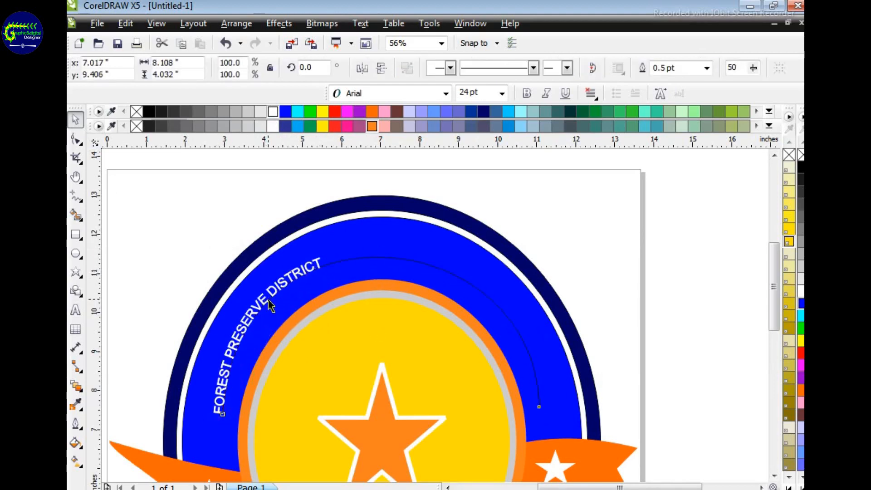
left_click_drag(381, 256, 379, 250)
left_click(369, 262)
left_click(167, 229)
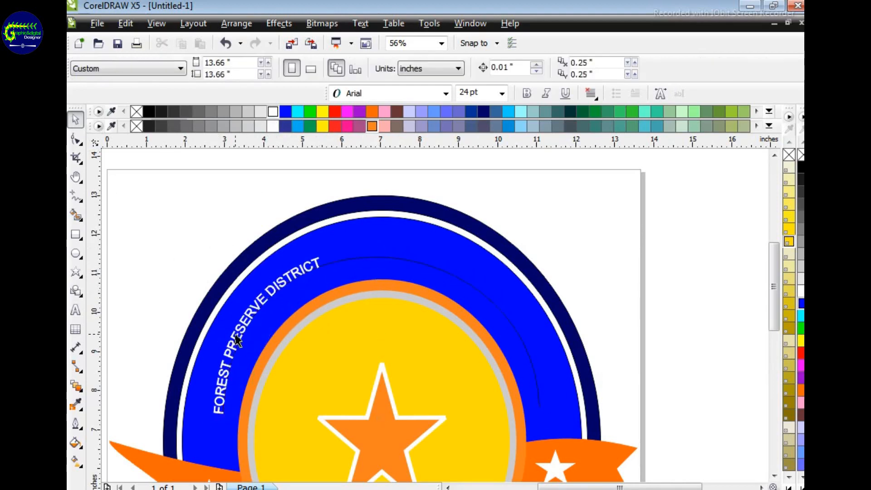
Step: Stretch the arched text FOREST PRESERVE DISTRICT so that it spans the whole arch, at about 26 pt
left_click(238, 337)
left_click(244, 333)
left_click(243, 333)
left_click(180, 242)
left_click(279, 285)
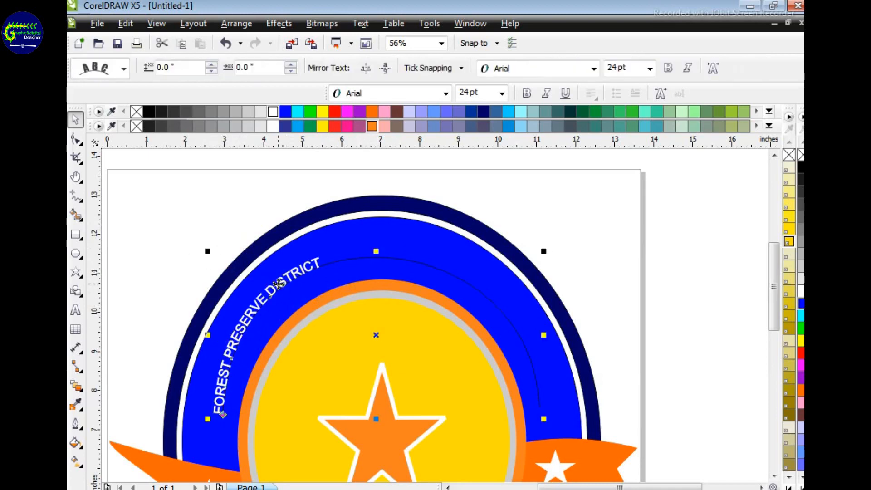
left_click_drag(233, 332, 203, 335)
left_click(298, 270)
left_click_drag(320, 250, 437, 241)
left_click_drag(337, 332, 499, 396)
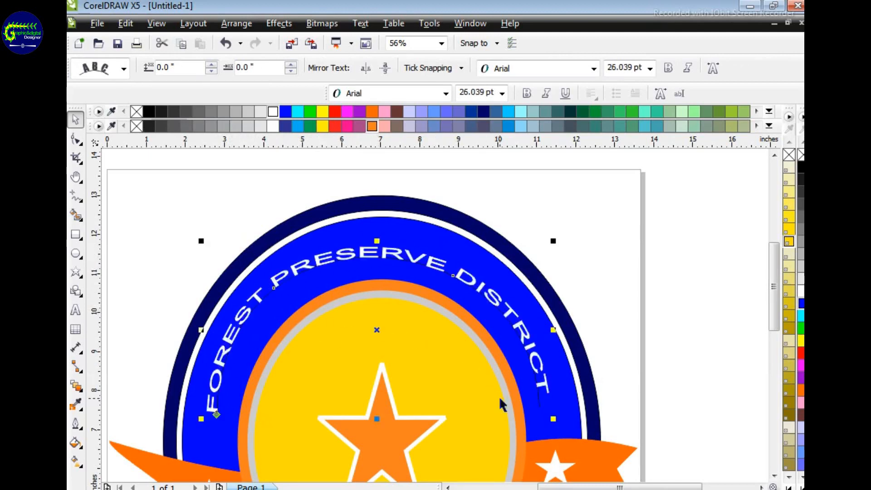
Step: Enlarge the arched text to about 57.6 pt so that it fills the height of the blue ring
left_click_drag(376, 241, 381, 237)
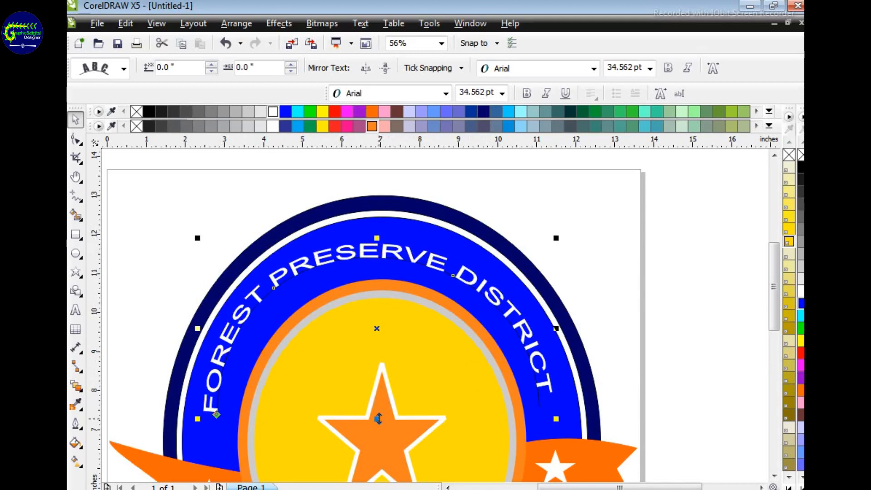
left_click_drag(377, 418, 379, 436)
left_click_drag(556, 236, 566, 202)
left_click_drag(196, 237, 176, 227)
left_click_drag(378, 236, 382, 200)
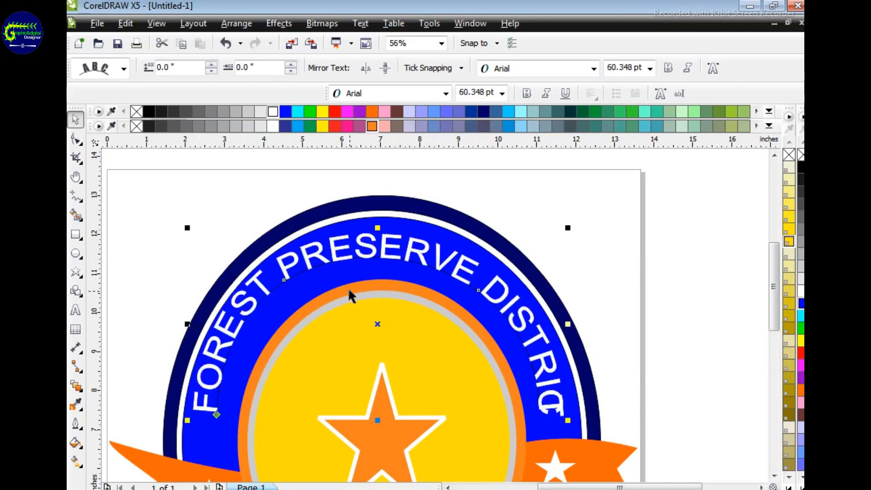
left_click_drag(190, 227, 191, 230)
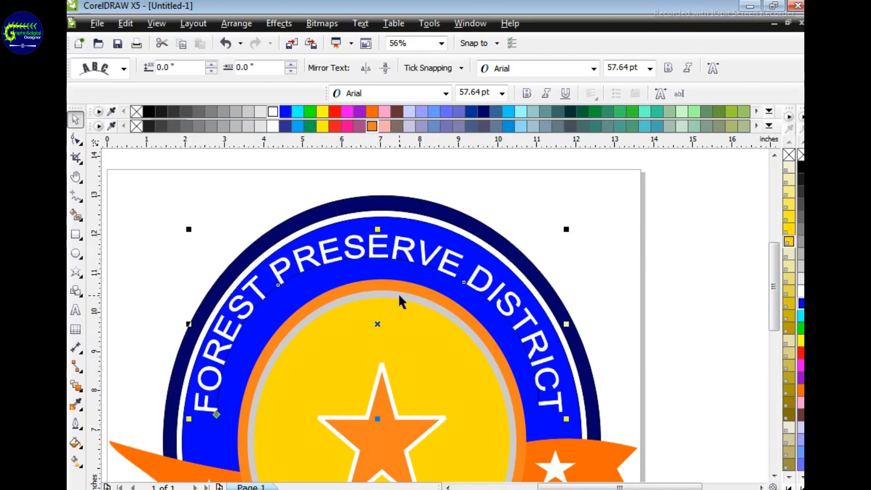
Step: Try to shrink the blue ellipse from its upper-left corner and undo the change
key("z")
right_click(424, 307)
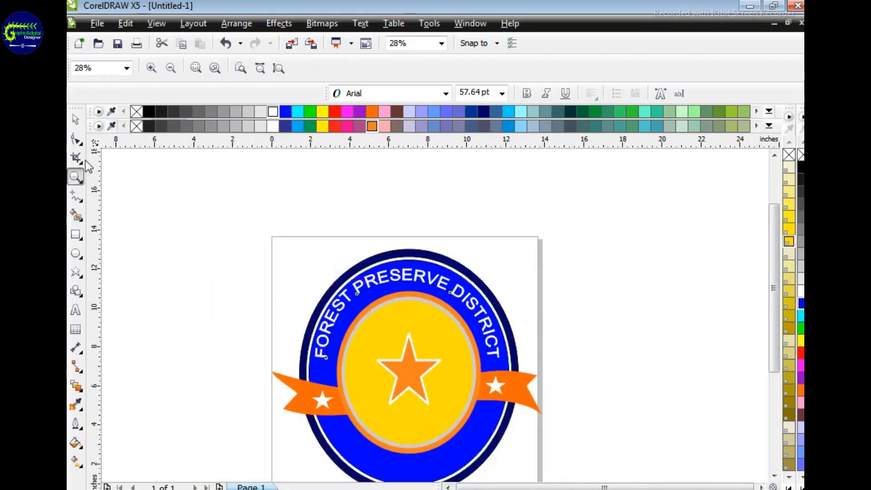
left_click(75, 119)
left_click(350, 291)
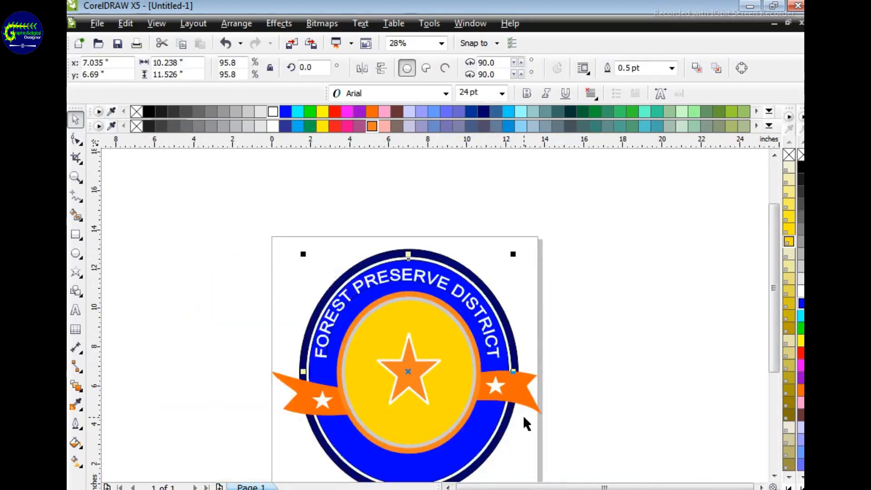
left_click(584, 340)
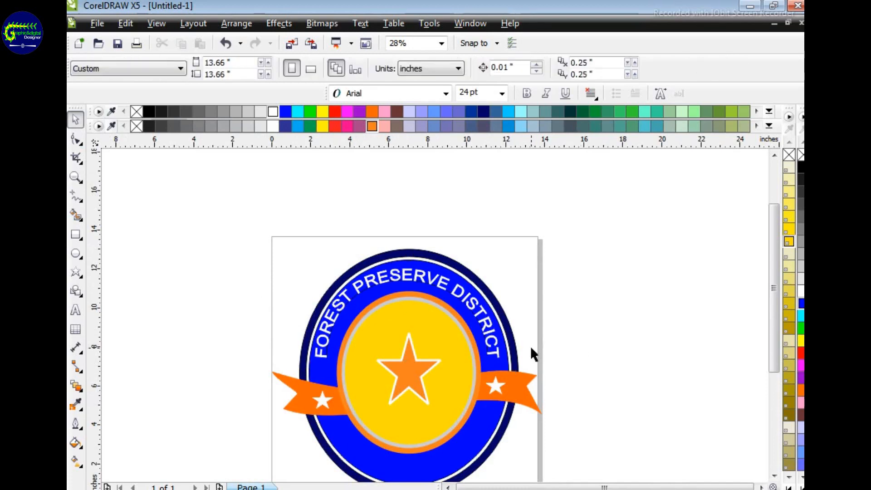
left_click(364, 285)
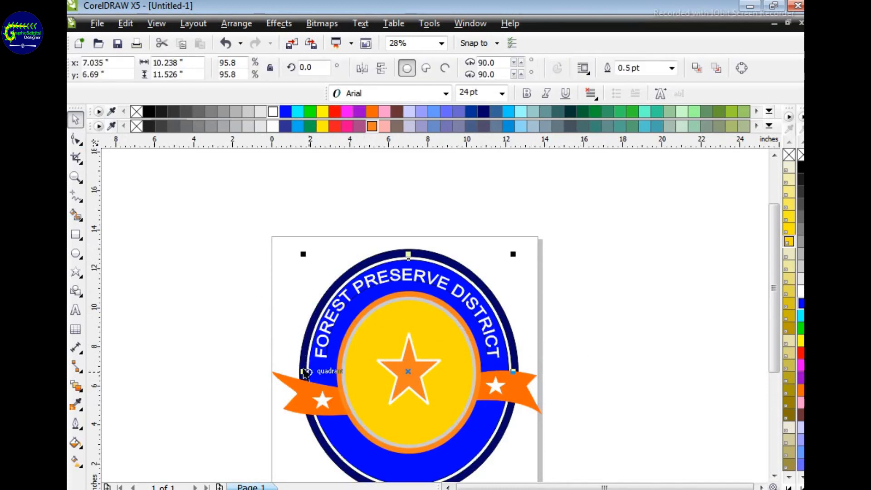
left_click_drag(303, 371, 304, 373)
left_click_drag(303, 254, 312, 260)
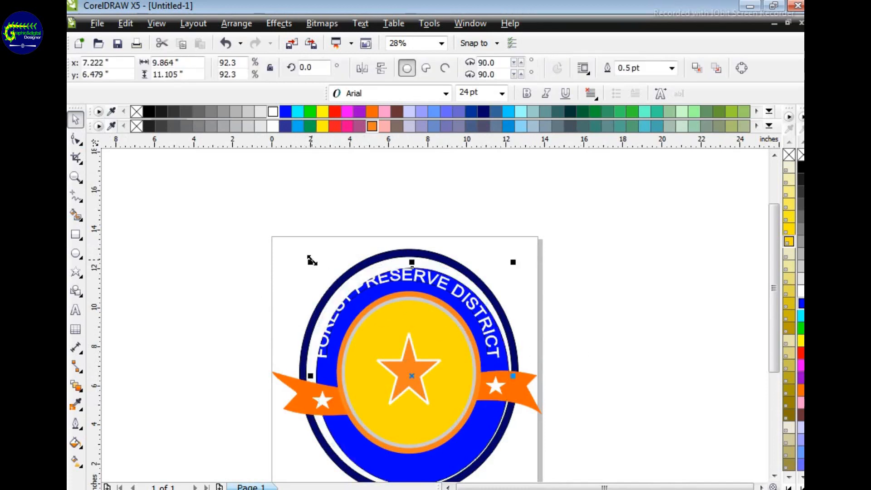
key("ctrl+z")
Step: Try to shrink the arched text from its left corners and undo both changes
left_click(369, 280)
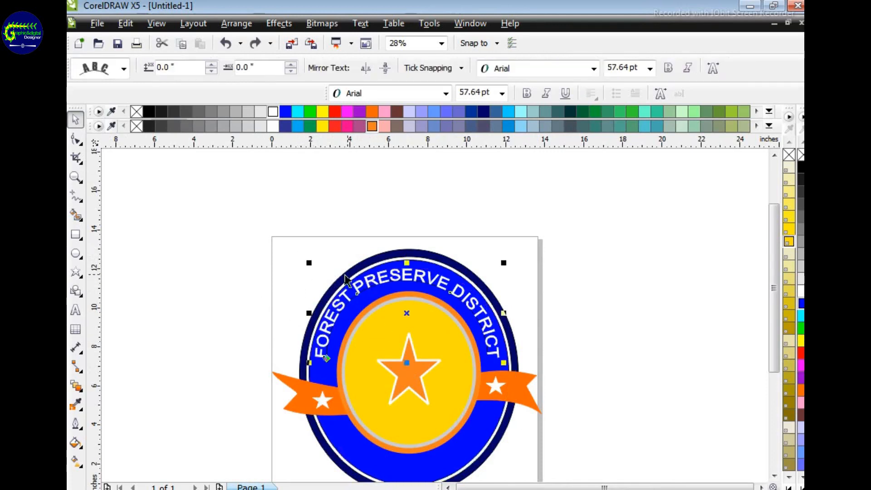
left_click_drag(309, 262, 315, 269)
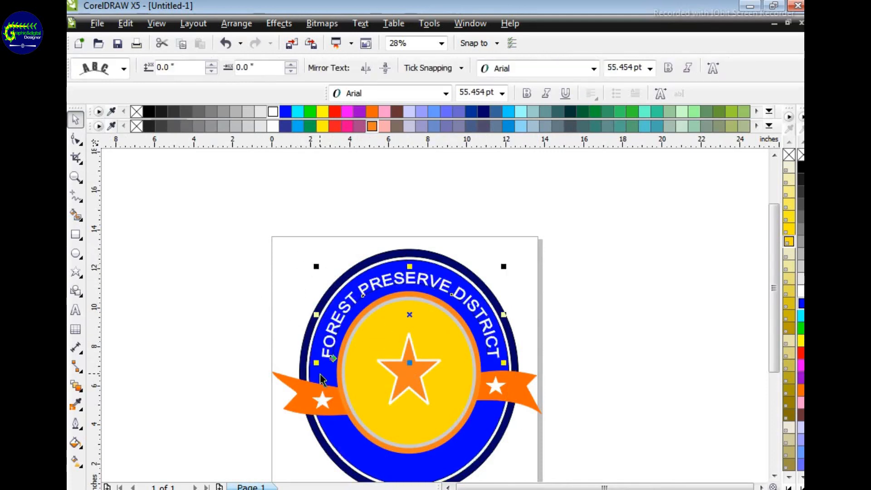
left_click_drag(316, 363, 347, 372)
key("ctrl+z")
key("ctrl+z")
left_click(646, 317)
key("z")
left_click(451, 376)
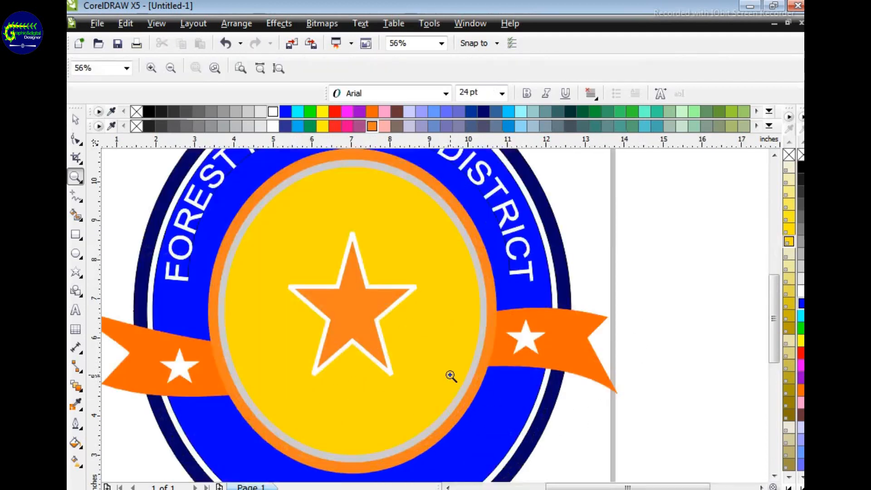
Step: Delete the leftover guide curve beneath the arched text FOREST PRESERVE DISTRICT
key("F10")
left_click(192, 277)
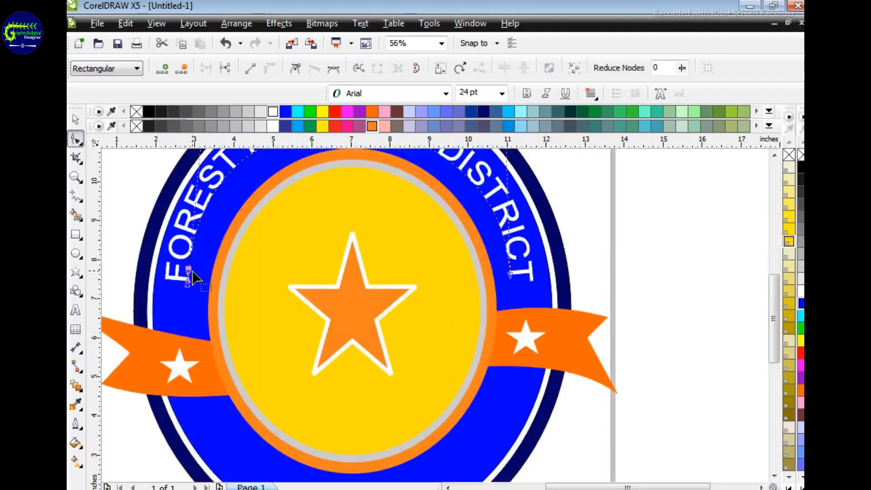
left_click(187, 284)
key("Delete")
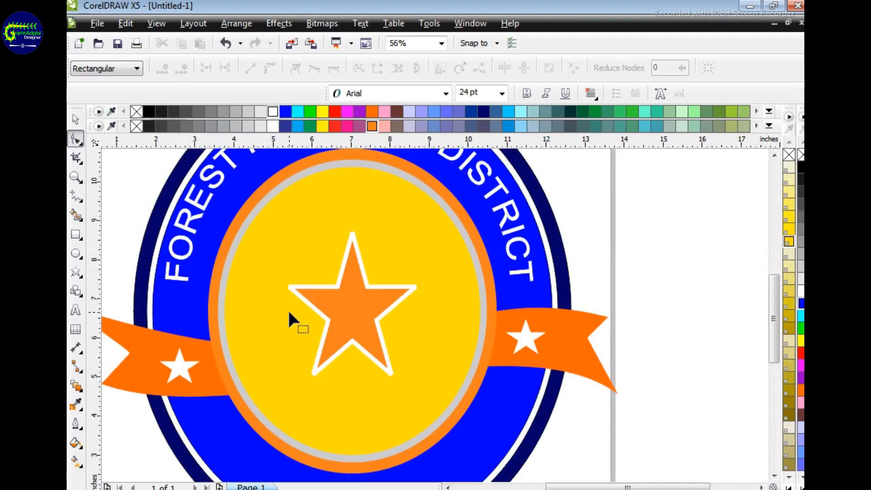
Step: Draw a nearly horizontal line about 5.2 inches wide across the lower part of the blue ring
key("h")
left_click_drag(309, 317, 340, 233)
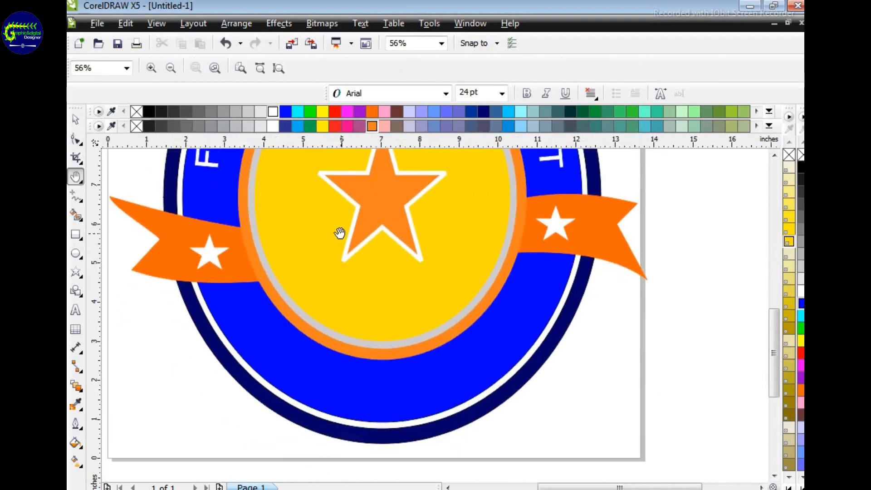
left_click(76, 196)
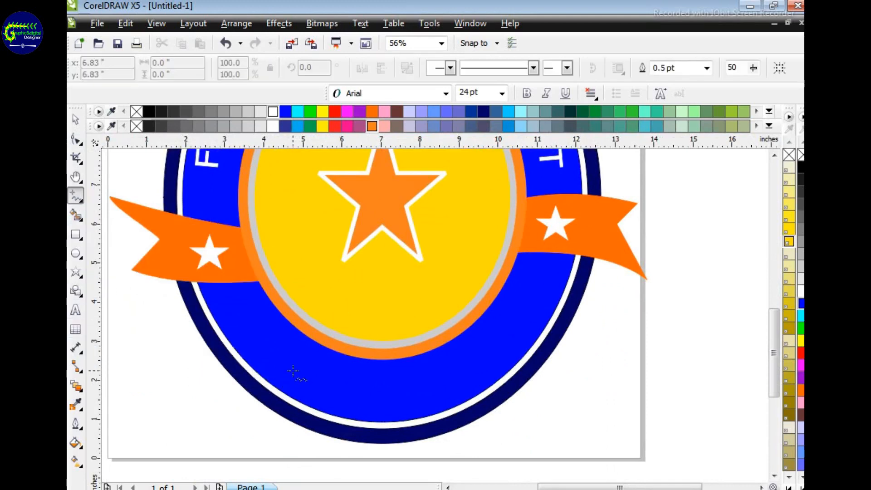
left_click(284, 386)
left_click(493, 380)
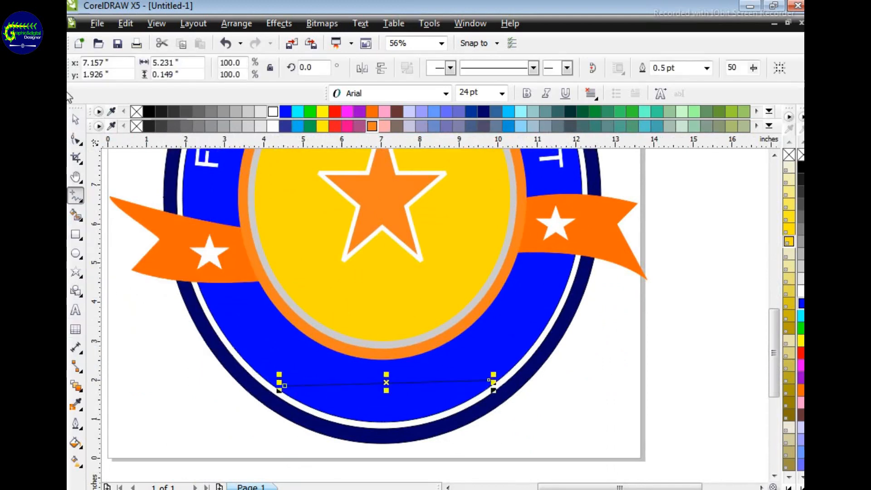
Step: Convert the line to a curve and bend it downward to follow the lower edge of the blue ring
left_click(74, 140)
right_click(389, 384)
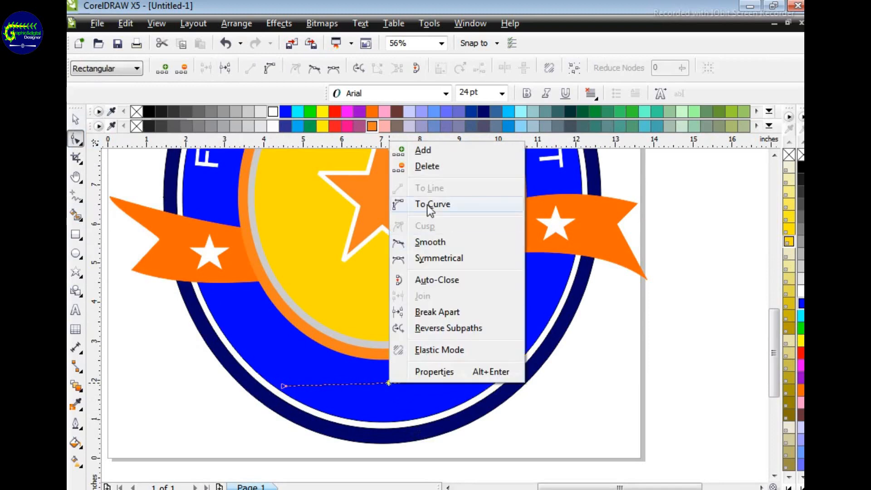
left_click(430, 205)
left_click_drag(389, 388, 389, 419)
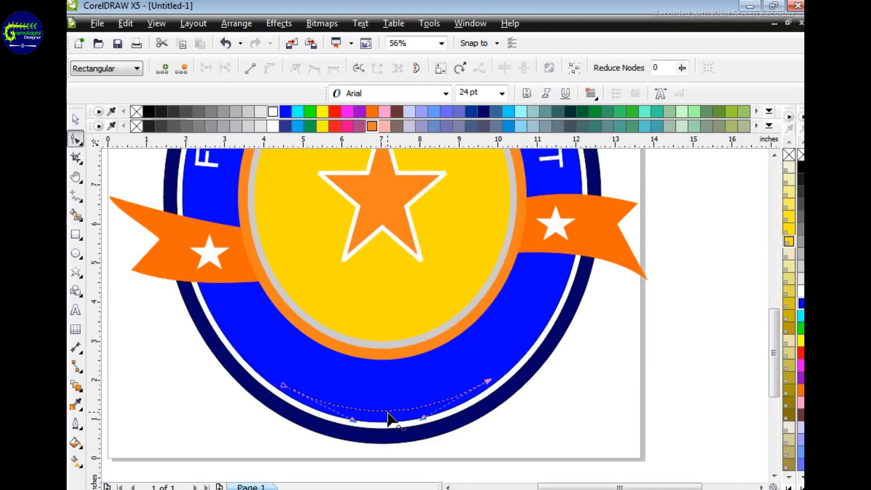
Step: Fit the text 2023 to the lower curve, enlarge it to about 42.7 pt and stretch it along the arc
left_click(360, 24)
left_click(392, 195)
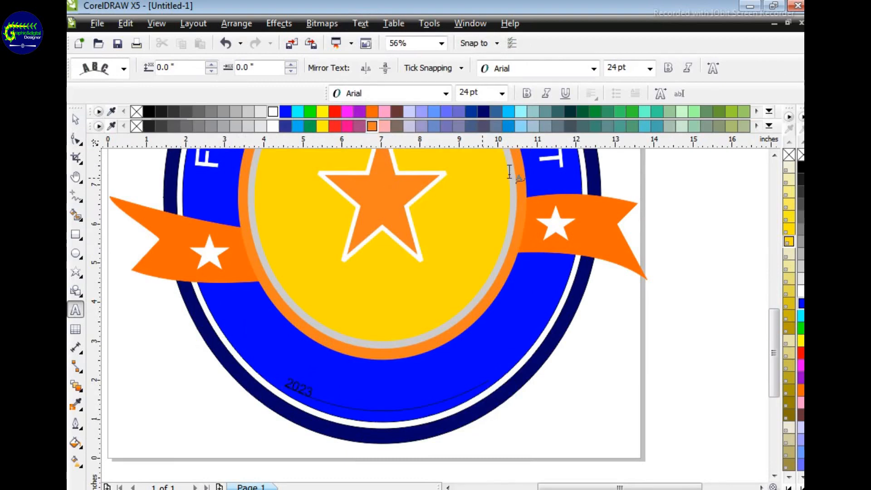
left_click(76, 120)
left_click_drag(317, 401, 372, 414)
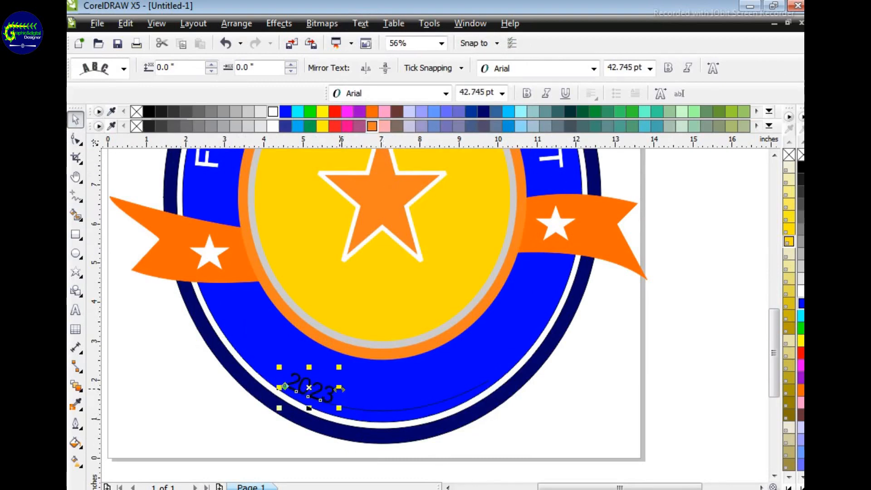
left_click_drag(340, 388, 479, 409)
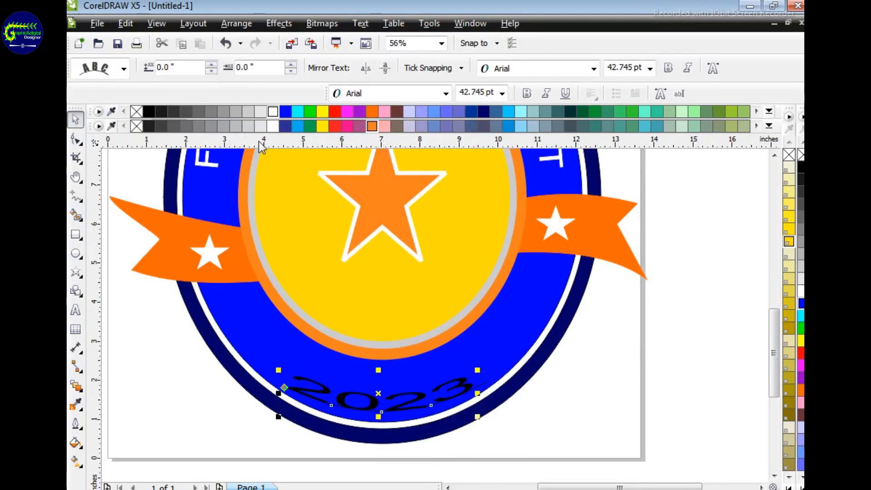
Step: Fill the text 2023 with white and remove the guide curve beneath it
left_click(273, 125)
left_click(690, 411)
left_click(413, 400)
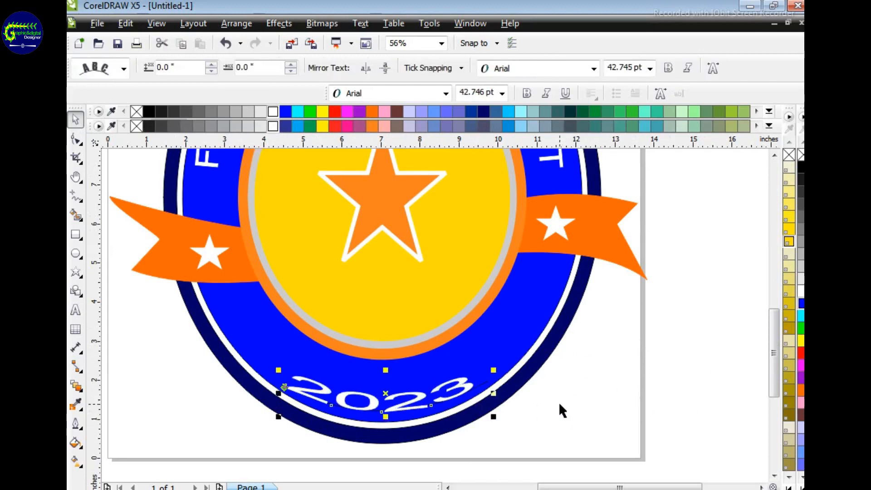
left_click(560, 405)
left_click(76, 140)
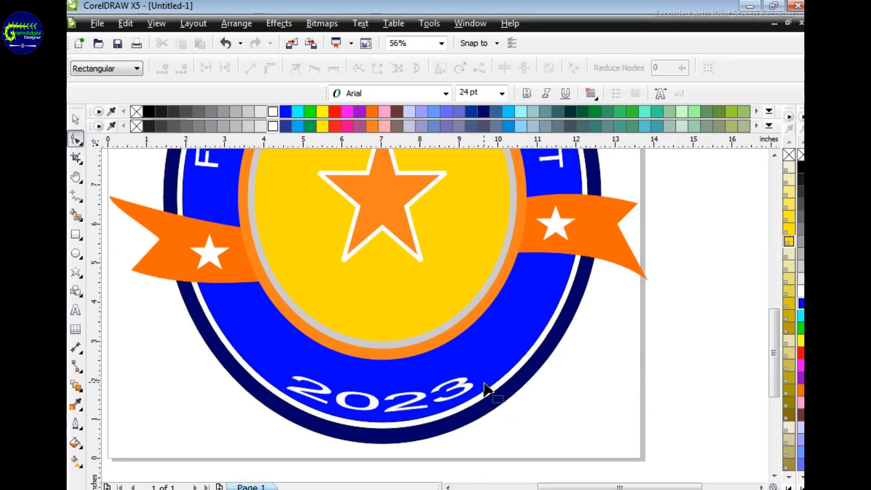
Step: Stretch the text 2023 vertically to about 77.4 pt so that it fills the height of the blue ring
left_click(76, 119)
left_click(372, 394)
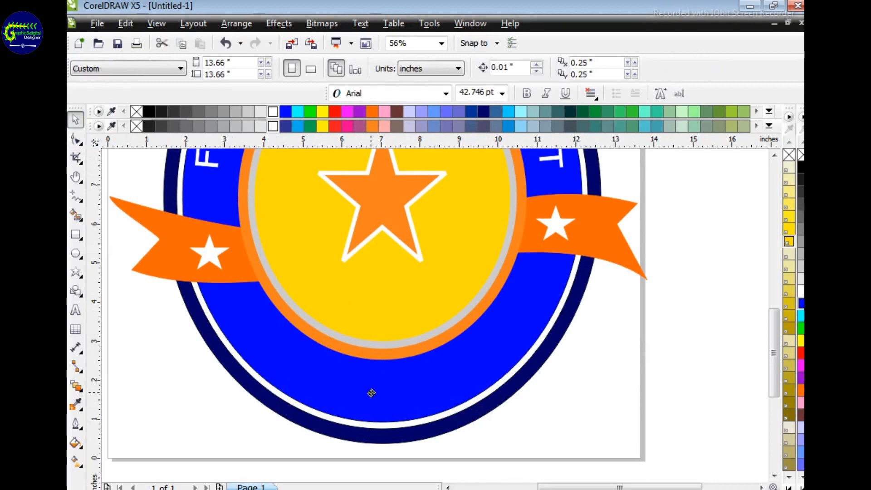
left_click_drag(380, 406, 380, 416)
left_click_drag(380, 363, 380, 355)
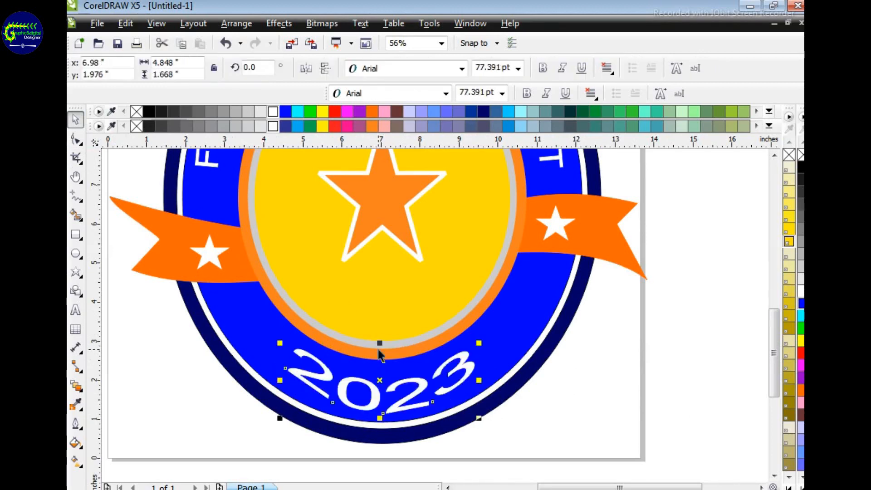
left_click(714, 390)
Step: Select all parts of the emblem and group them into one object
key("z")
right_click(433, 324)
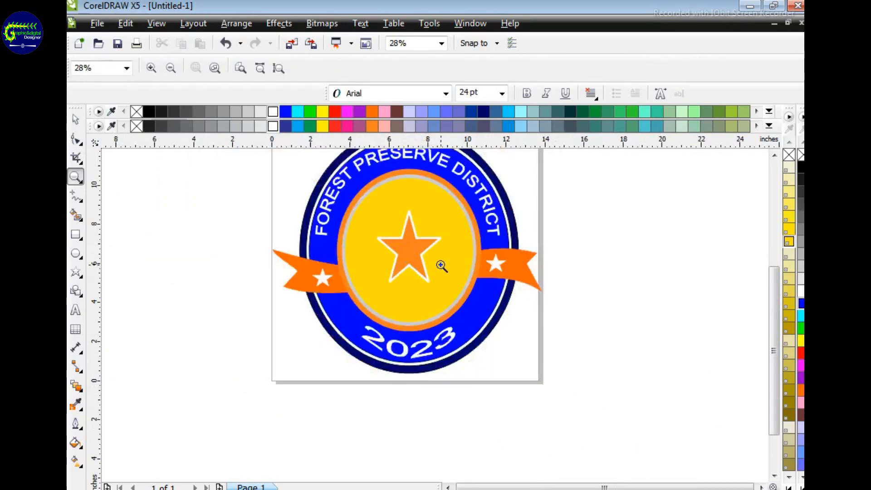
key("h")
left_click_drag(427, 310, 424, 356)
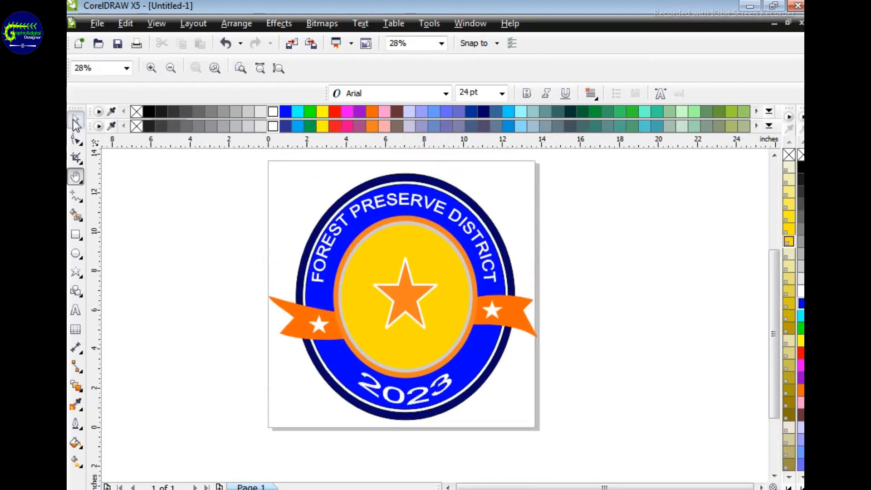
left_click(76, 120)
left_click_drag(253, 175, 562, 435)
key("ctrl+g")
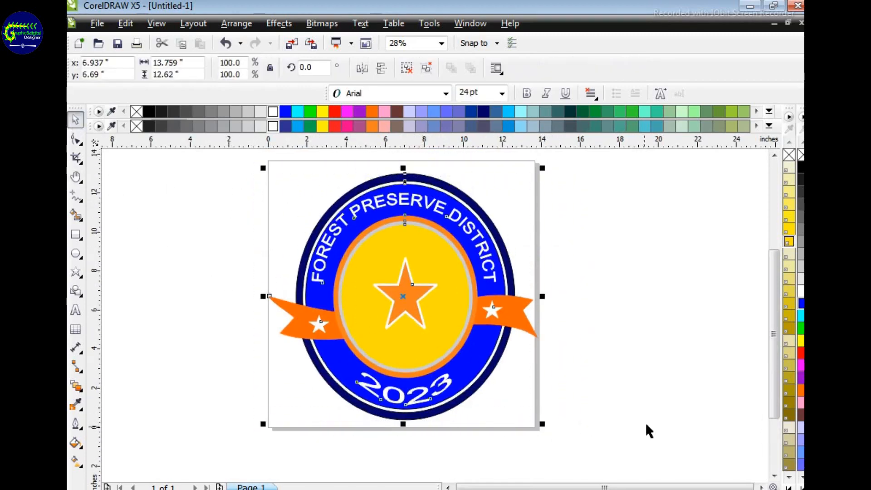
Step: Stretch the grouped emblem downward so that its lower edge extends slightly below the page
left_click(648, 428)
left_click(426, 312)
left_click(579, 391)
left_click(421, 375)
left_click_drag(402, 424, 505, 437)
left_click(599, 367)
Step: Examine the arched text and central star up close, and the whole emblem on the page
key("z")
left_click(418, 311)
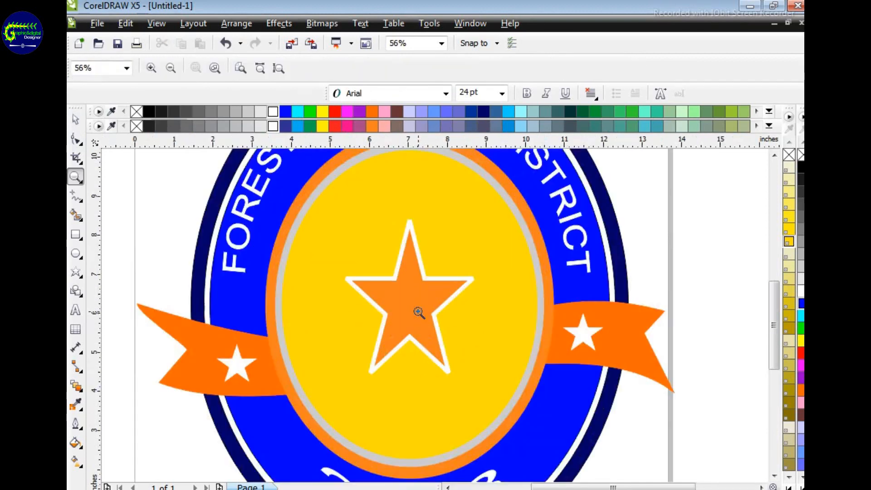
right_click(414, 281)
left_click(415, 275)
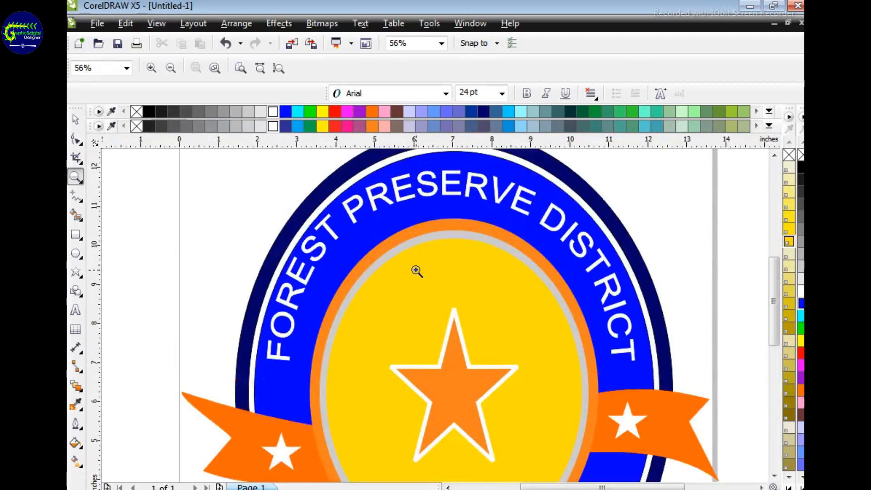
right_click(416, 272)
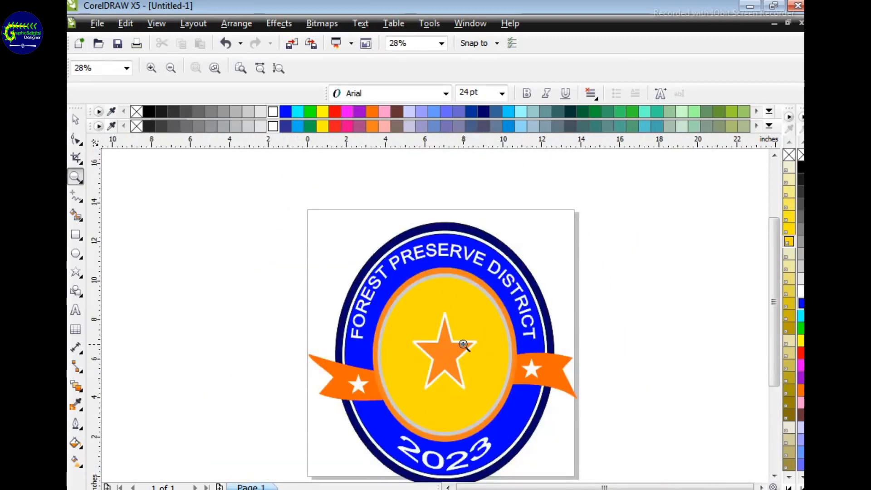
key("h")
left_click_drag(463, 380, 455, 336)
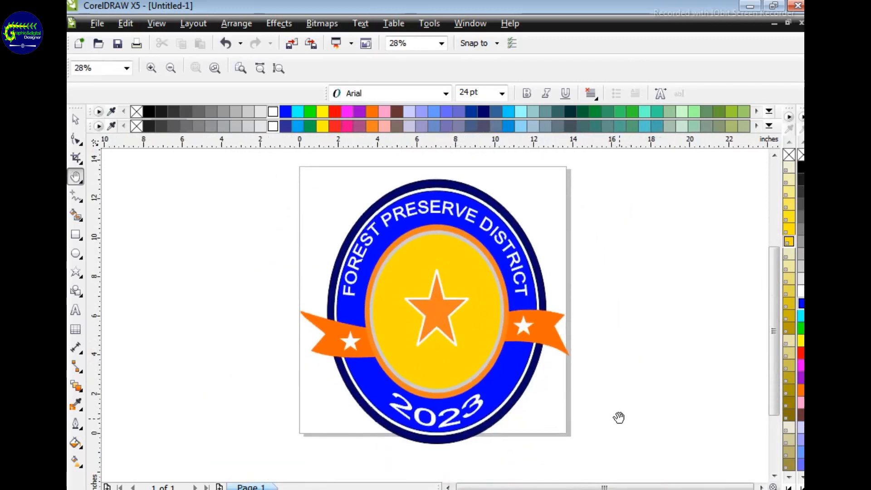